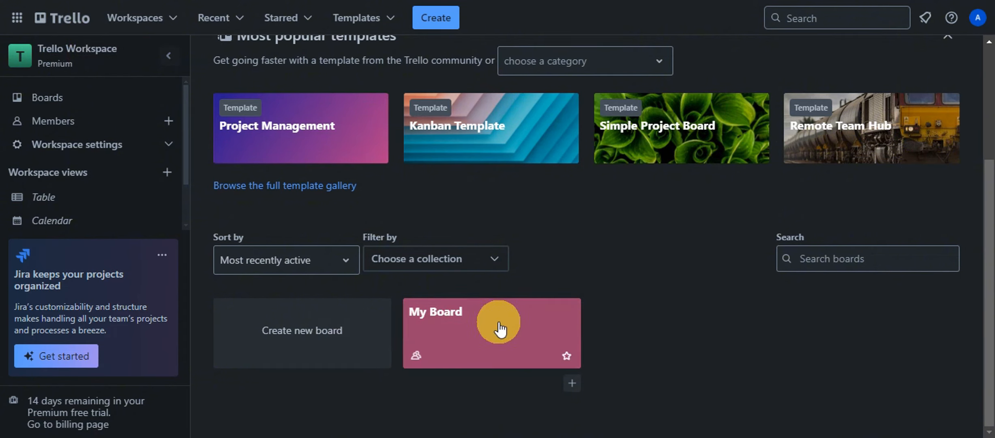
Step: Open the board named My Board from the Trello Boards page
{"action": "left_click", "coordinate": [466, 320]}
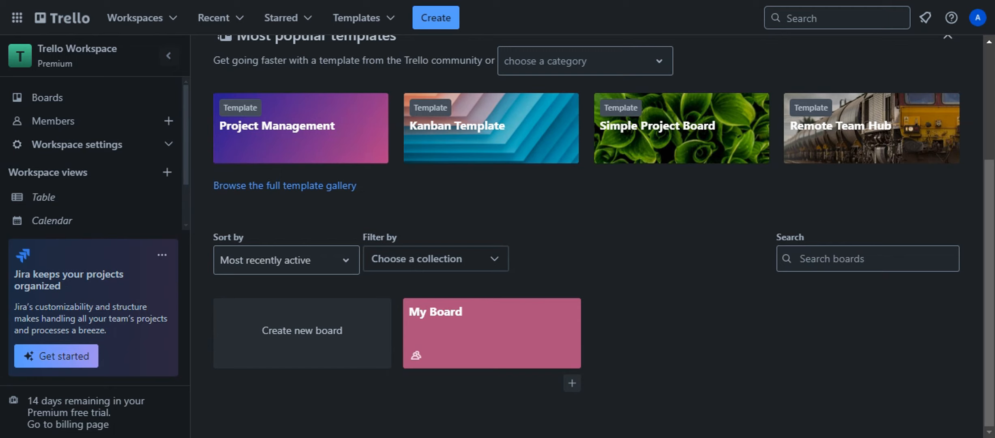
{"action": "left_click", "coordinate": [479, 315]}
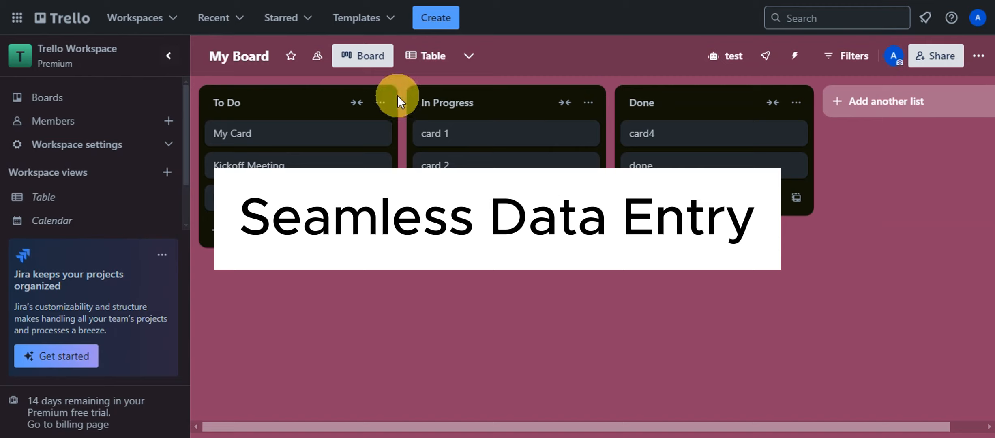
{"action": "left_click", "coordinate": [255, 134]}
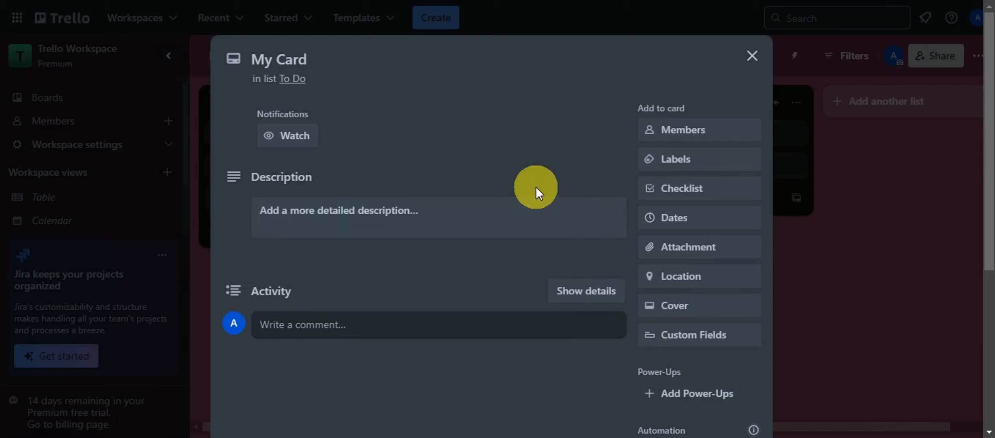
{"action": "left_click", "coordinate": [751, 61]}
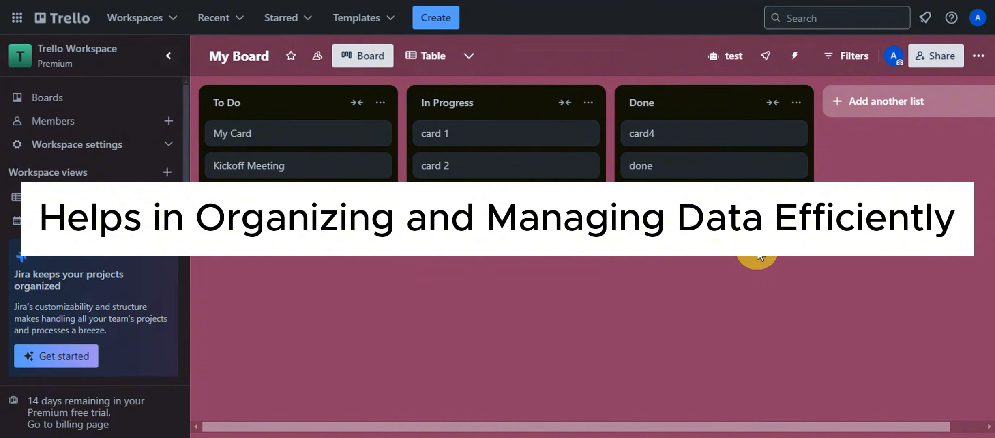
{"action": "left_click_drag", "start_coordinate": [307, 134], "coordinate": [483, 134]}
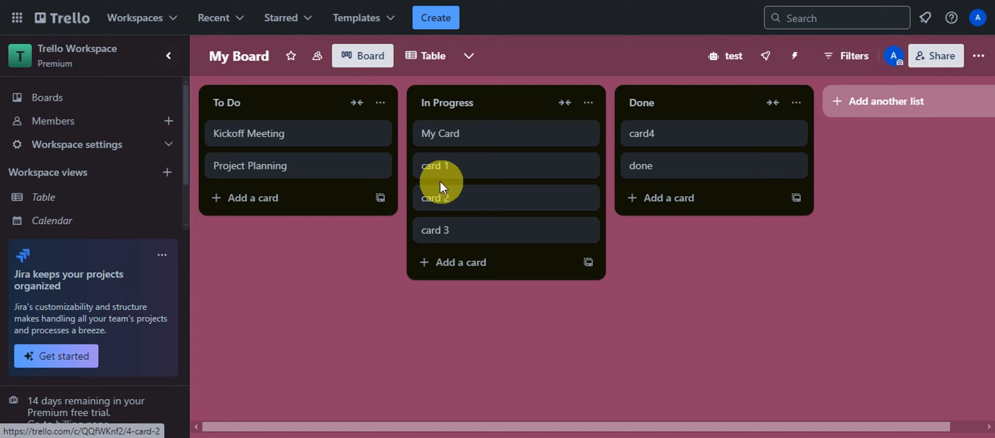
{"action": "left_click_drag", "start_coordinate": [450, 139], "coordinate": [289, 133]}
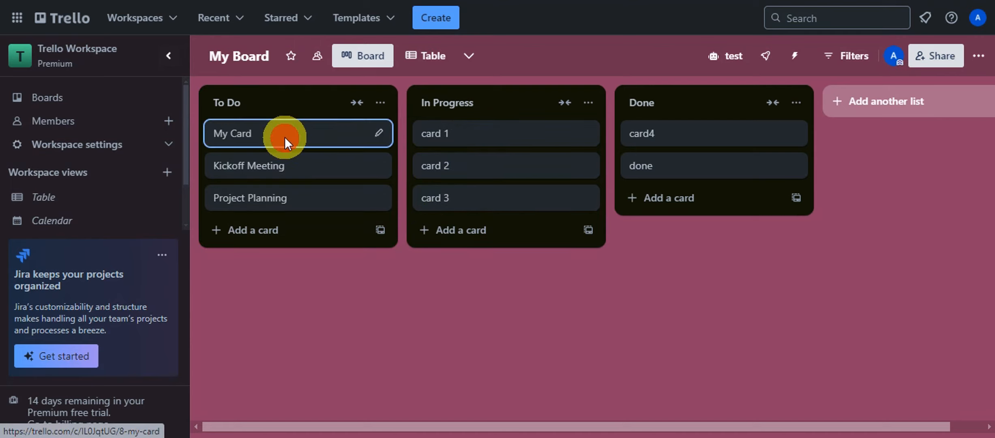
{"action": "left_click", "coordinate": [287, 138]}
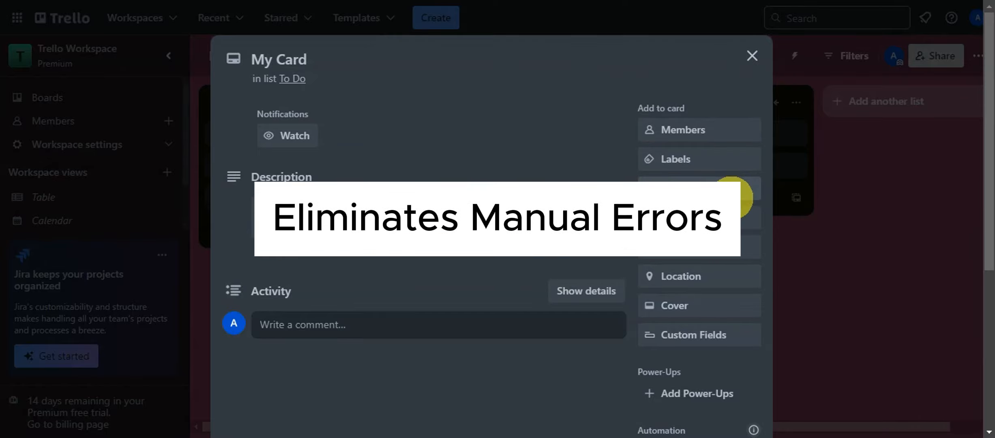
{"action": "left_click", "coordinate": [751, 56]}
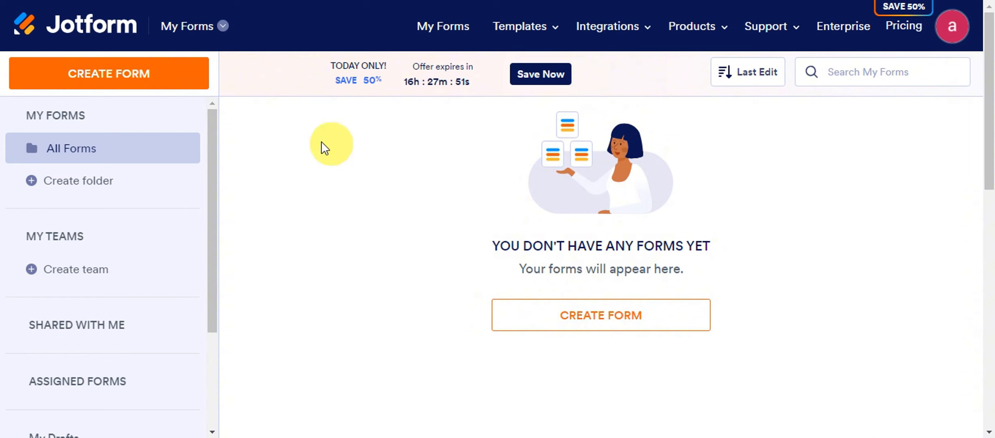
Step: Begin a new Jotform form and pick the Use Template option
{"action": "left_click", "coordinate": [140, 74]}
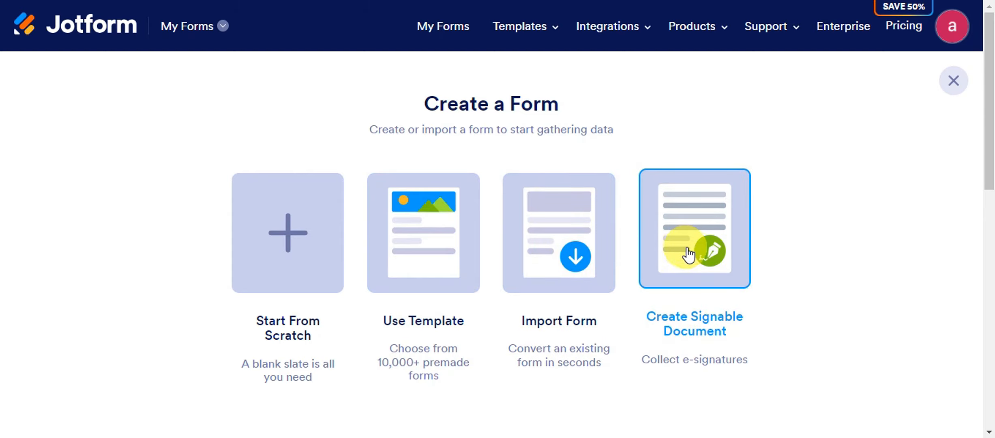
{"action": "left_click", "coordinate": [435, 234]}
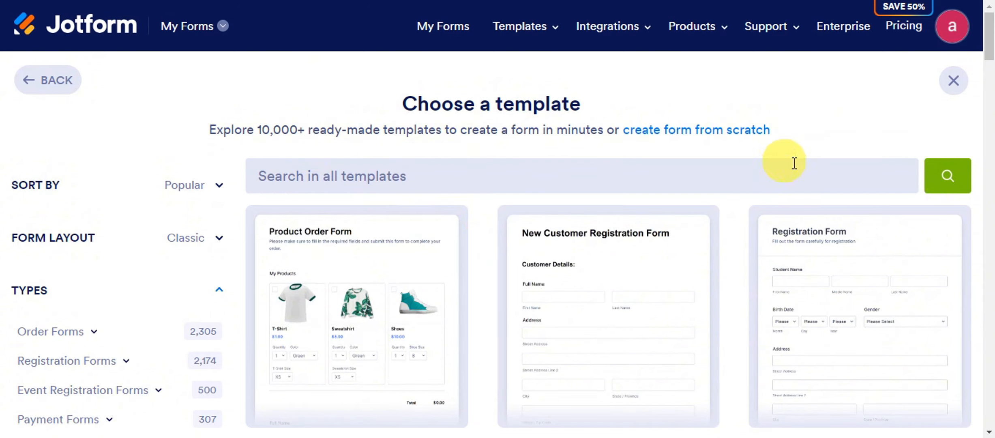
Step: Find the Information Request Form template in the gallery and preview it
{"action": "scroll", "coordinate": [790, 160], "scroll_direction": "down", "scroll_amount": 3}
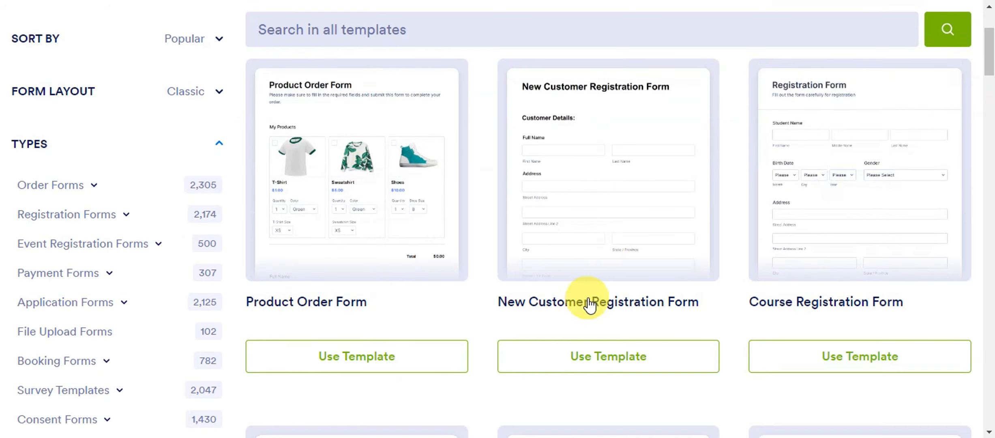
{"action": "scroll", "coordinate": [791, 278], "scroll_direction": "down", "scroll_amount": 5}
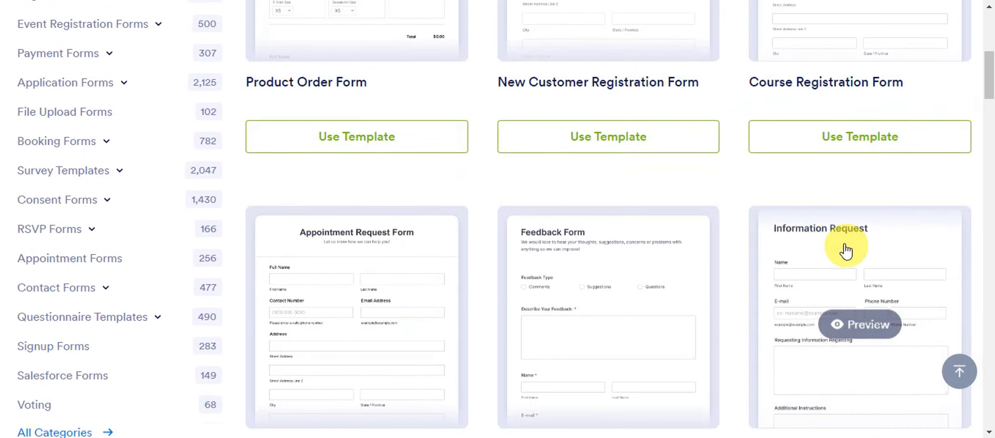
{"action": "scroll", "coordinate": [868, 151], "scroll_direction": "down", "scroll_amount": 3}
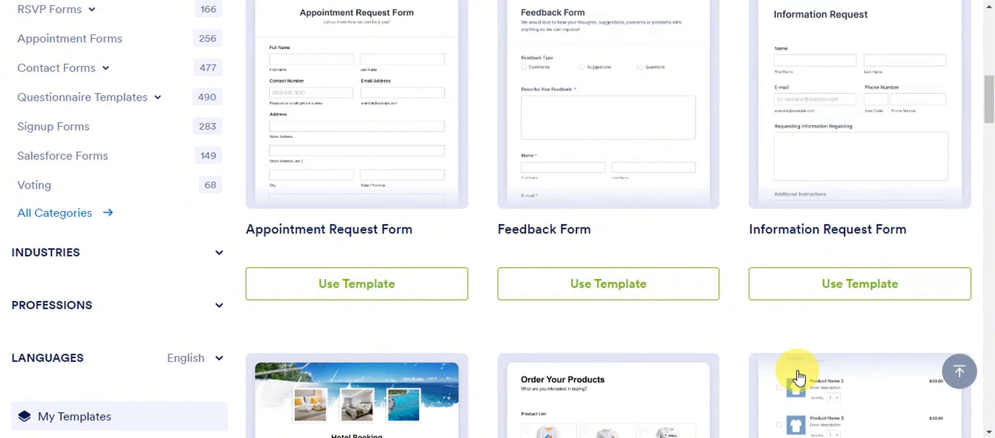
{"action": "scroll", "coordinate": [827, 352], "scroll_direction": "up", "scroll_amount": 2}
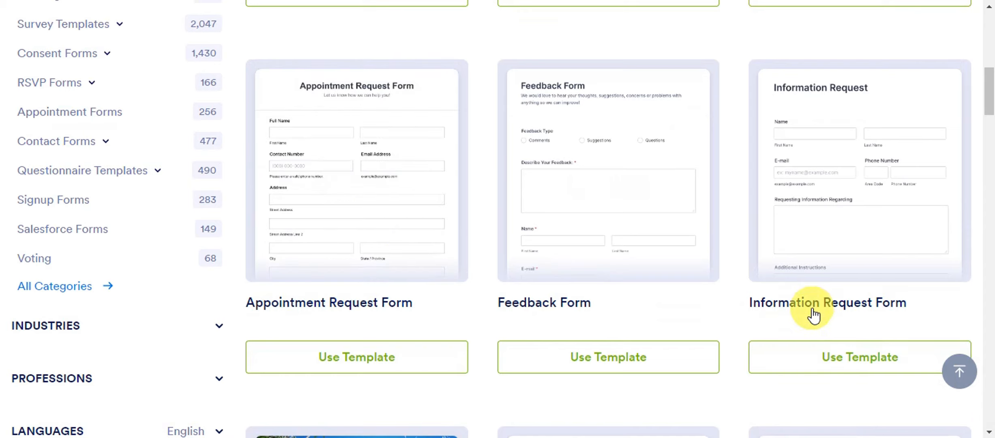
{"action": "left_click", "coordinate": [865, 210]}
Step: Review the template preview and create a form from the Information Request Form template
{"action": "scroll", "coordinate": [661, 145], "scroll_direction": "down", "scroll_amount": 5}
{"action": "scroll", "coordinate": [527, 170], "scroll_direction": "up", "scroll_amount": 2}
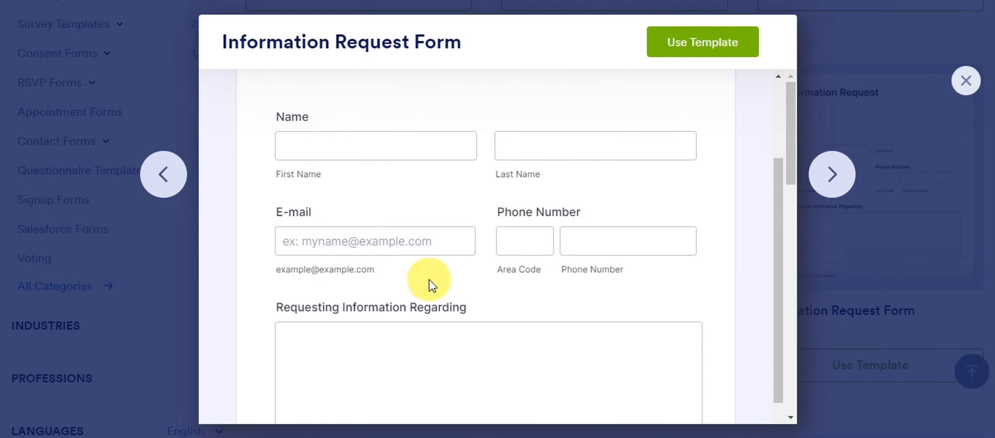
{"action": "scroll", "coordinate": [545, 277], "scroll_direction": "down", "scroll_amount": 2}
{"action": "scroll", "coordinate": [596, 213], "scroll_direction": "down", "scroll_amount": 10}
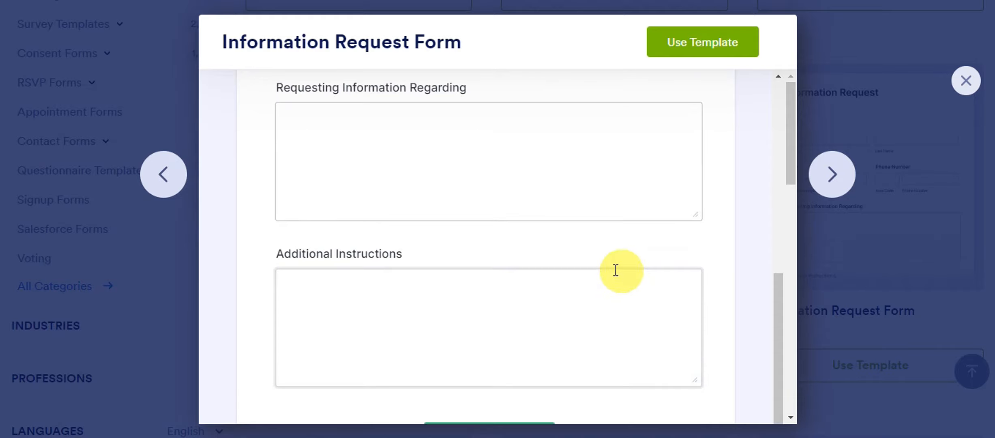
{"action": "scroll", "coordinate": [608, 211], "scroll_direction": "down", "scroll_amount": 4}
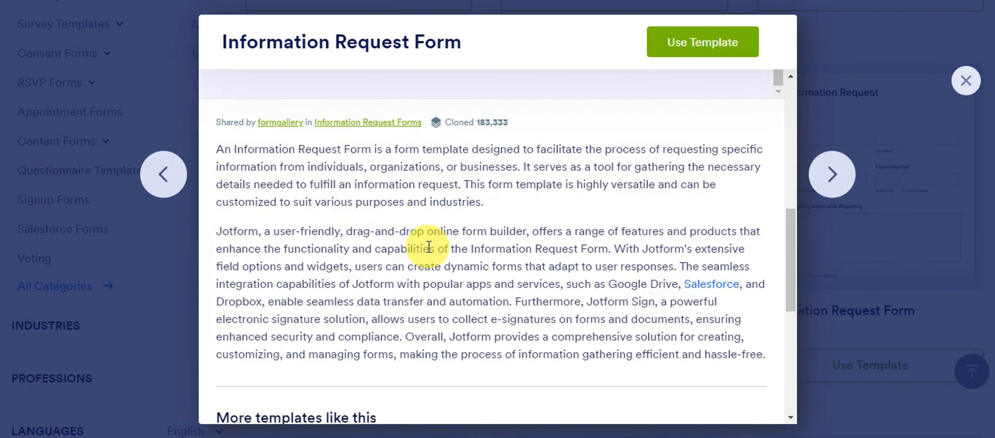
{"action": "scroll", "coordinate": [428, 243], "scroll_direction": "down", "scroll_amount": 6}
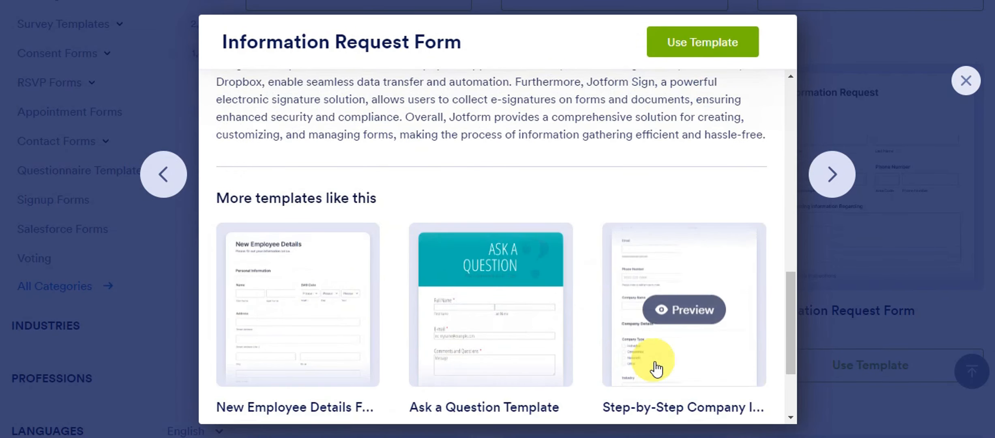
{"action": "scroll", "coordinate": [653, 367], "scroll_direction": "up", "scroll_amount": 8}
{"action": "scroll", "coordinate": [649, 359], "scroll_direction": "up", "scroll_amount": 10}
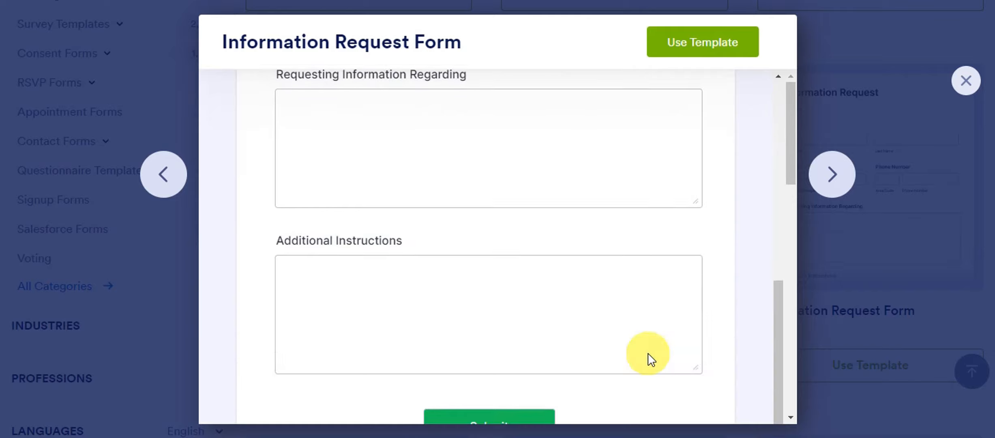
{"action": "left_click", "coordinate": [715, 41]}
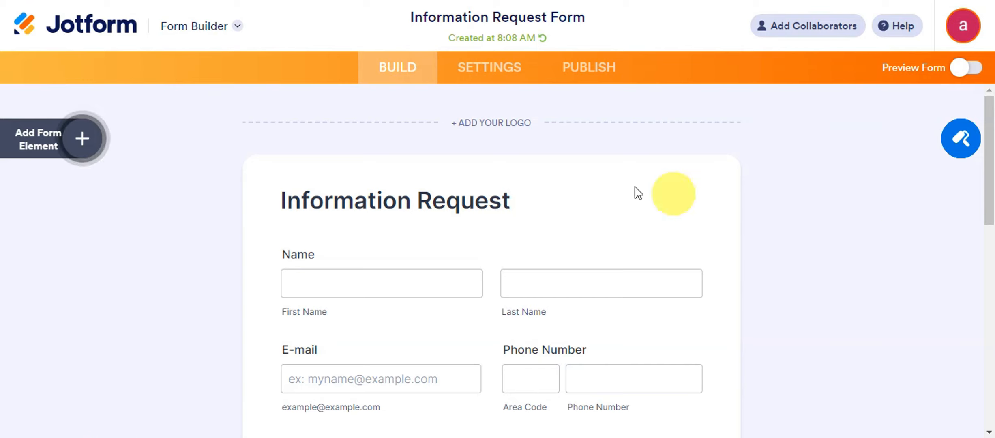
Step: Add the paw-print DOG logo above the form heading and shrink it slightly
{"action": "left_click", "coordinate": [491, 124]}
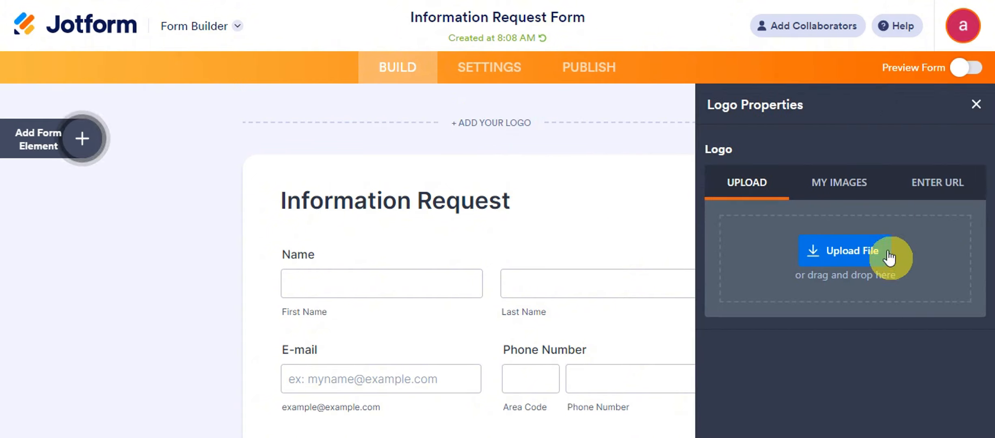
{"action": "left_click", "coordinate": [851, 185]}
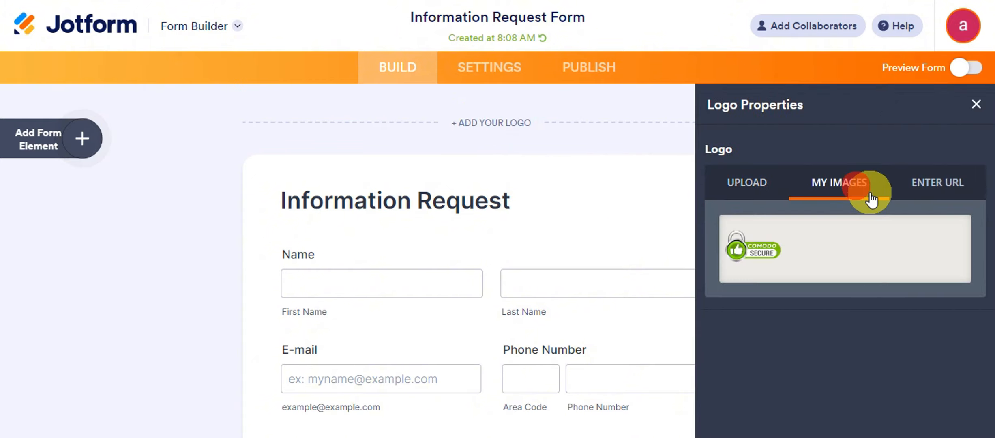
{"action": "left_click", "coordinate": [955, 181]}
{"action": "left_click", "coordinate": [758, 184]}
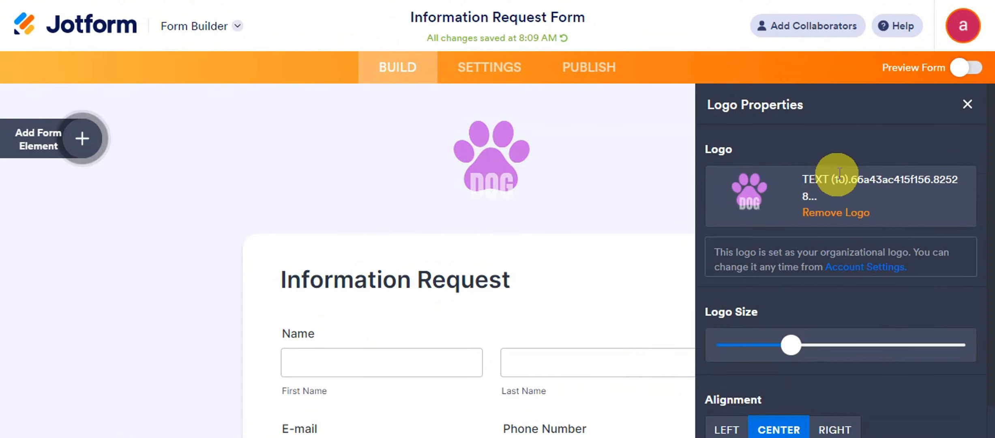
{"action": "scroll", "coordinate": [798, 256], "scroll_direction": "down", "scroll_amount": 1}
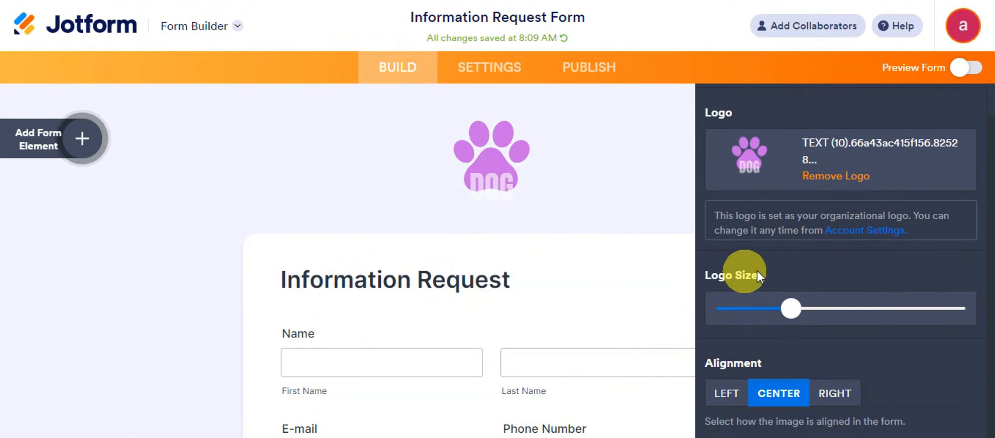
{"action": "mouse_move", "coordinate": [784, 303]}
{"action": "left_mouse_down"}
{"action": "mouse_move", "coordinate": [853, 304]}
{"action": "mouse_move", "coordinate": [726, 323]}
{"action": "mouse_move", "coordinate": [779, 316]}
{"action": "left_mouse_up"}
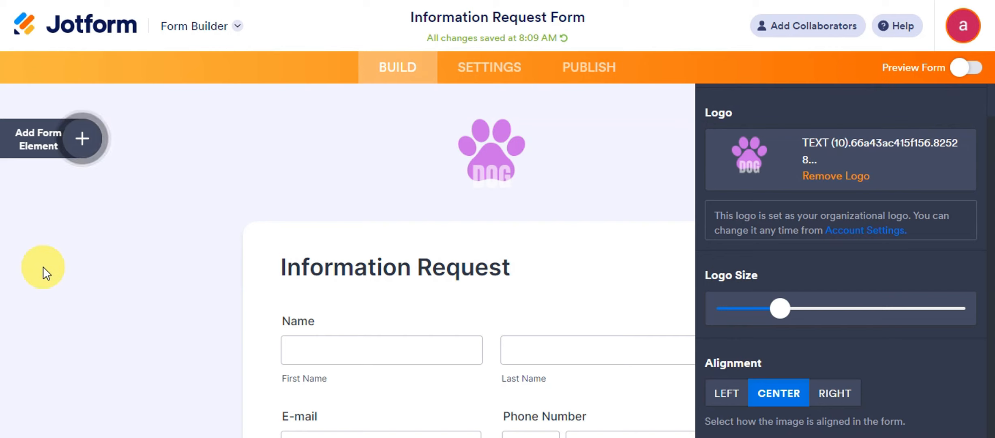
{"action": "left_click", "coordinate": [333, 215]}
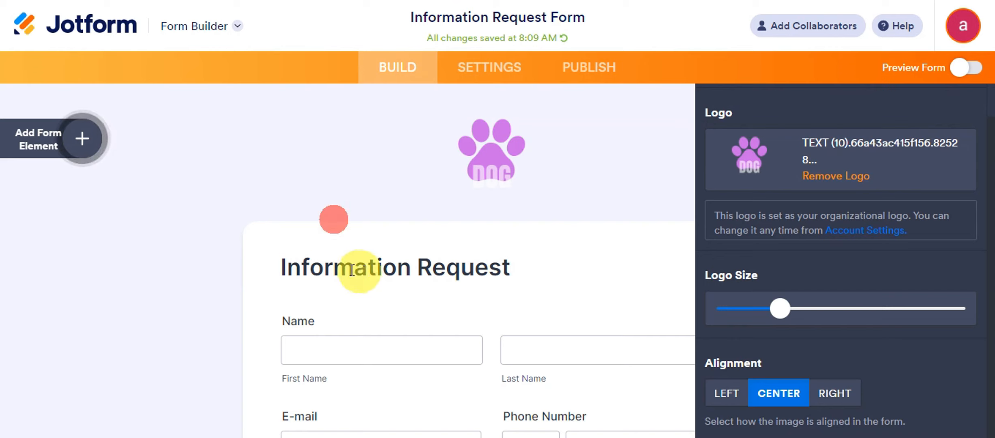
{"action": "left_click", "coordinate": [392, 258]}
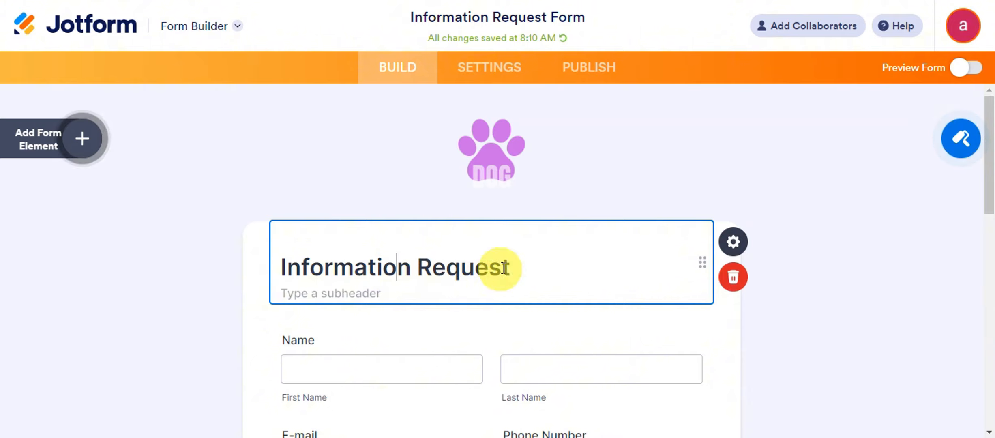
{"action": "left_click", "coordinate": [515, 259]}
{"action": "triple_click", "coordinate": [358, 260]}
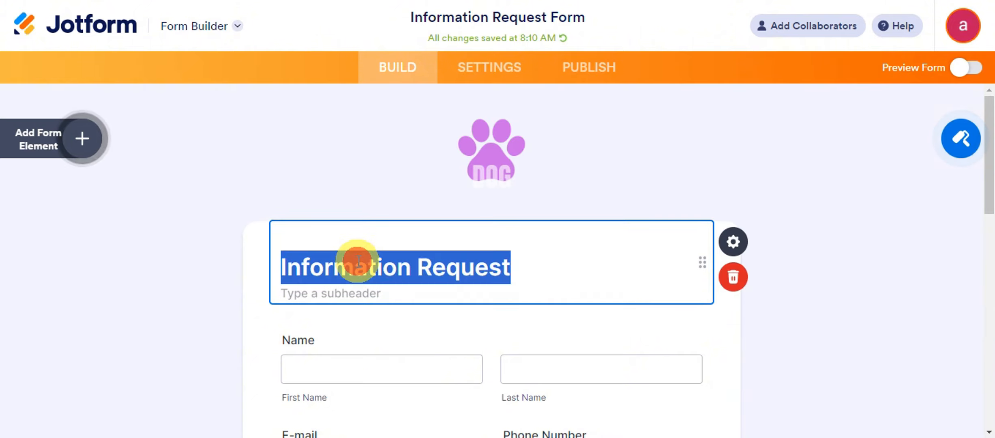
{"action": "key", "text": "BackSpace"}
{"action": "type", "text": "Fl"}
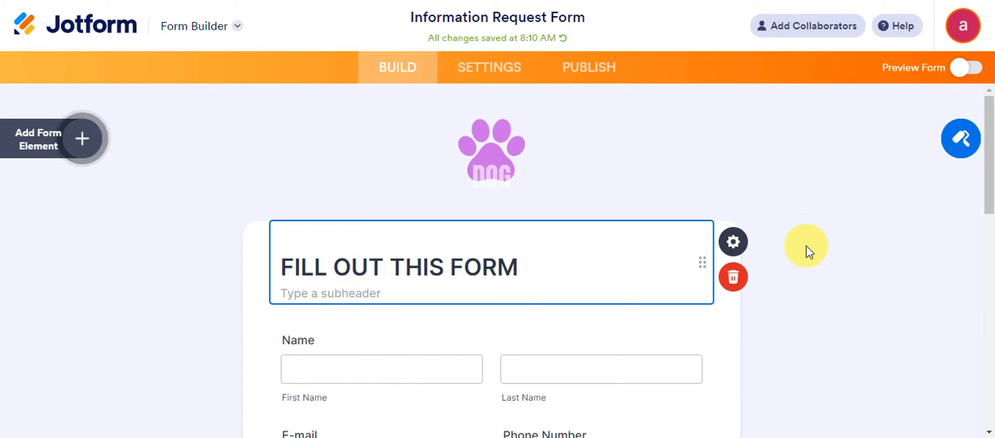
{"action": "left_click_drag", "start_coordinate": [698, 239], "coordinate": [668, 199]}
{"action": "left_click", "coordinate": [369, 296]}
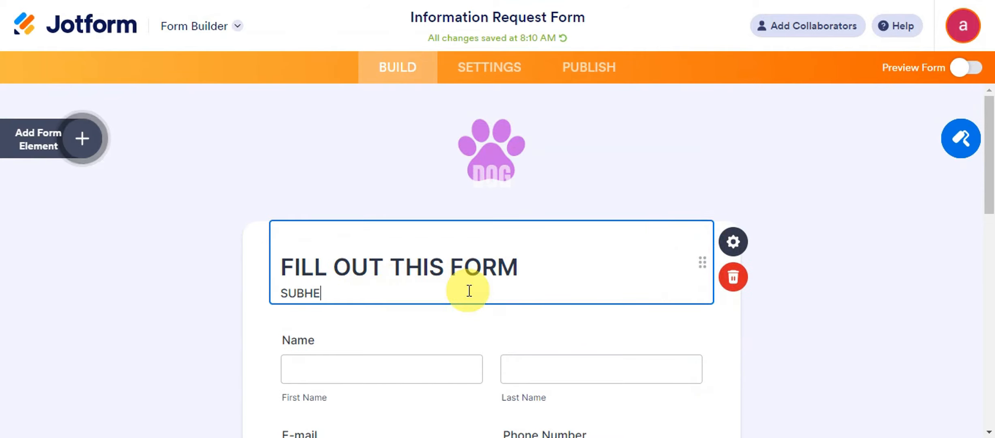
{"action": "left_click", "coordinate": [341, 362]}
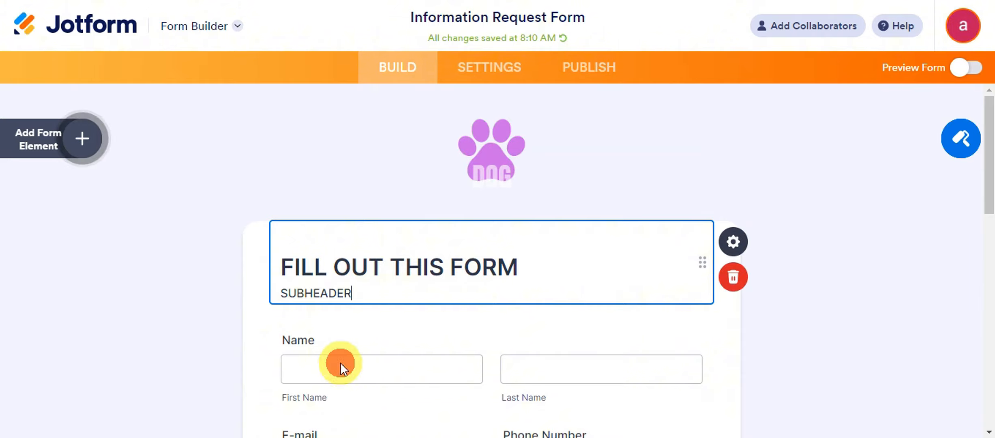
Step: Select the First Name and Last Name sublabels, then open the Name field's properties
{"action": "scroll", "coordinate": [467, 341], "scroll_direction": "down", "scroll_amount": 5}
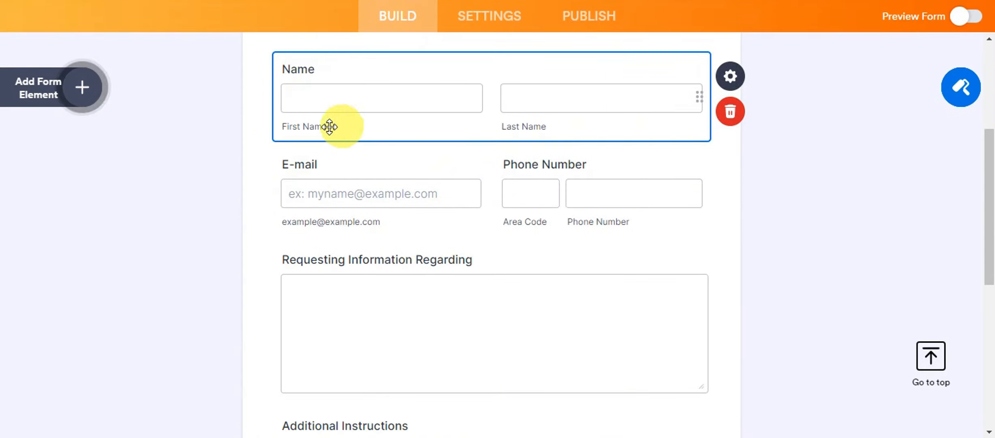
{"action": "left_click", "coordinate": [313, 127]}
{"action": "left_click", "coordinate": [522, 126]}
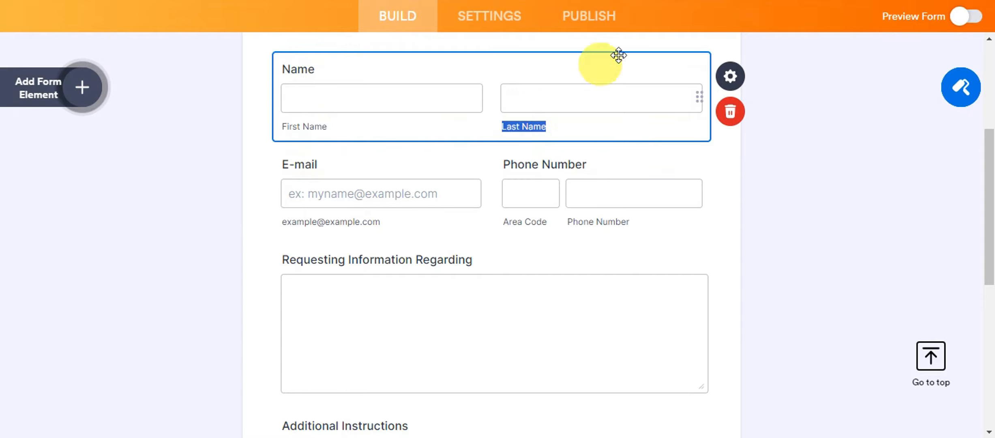
{"action": "left_click", "coordinate": [730, 77]}
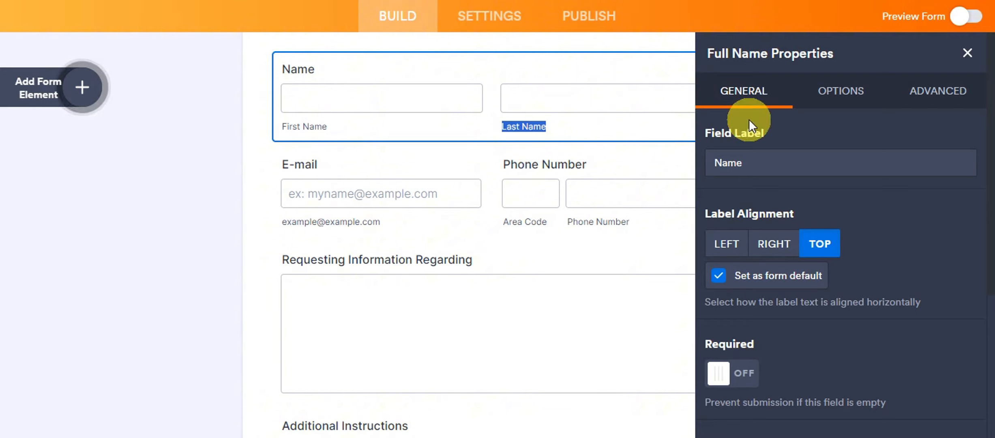
Step: Switch the Name field's Required setting on, then turn it back off
{"action": "scroll", "coordinate": [748, 121], "scroll_direction": "down", "scroll_amount": 2}
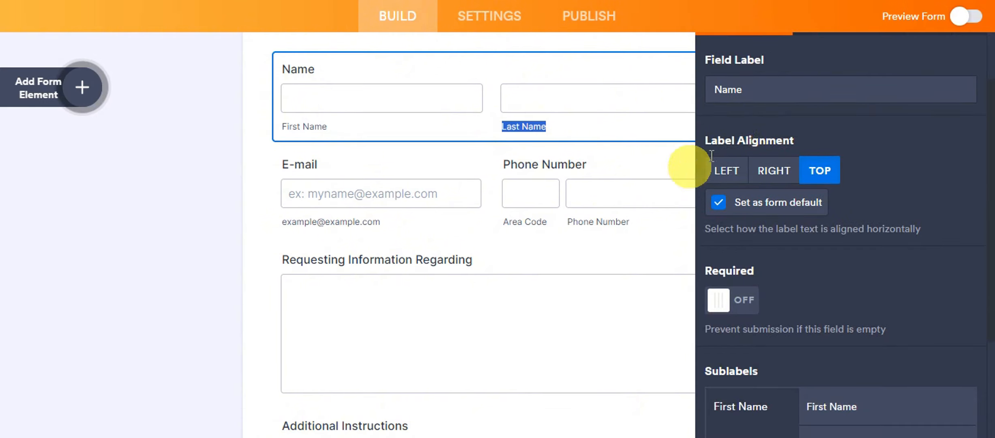
{"action": "scroll", "coordinate": [773, 243], "scroll_direction": "down", "scroll_amount": 2}
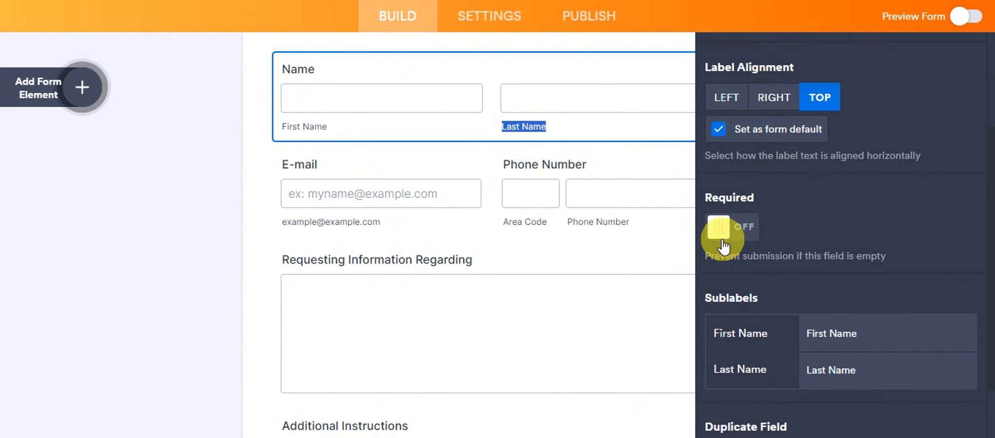
{"action": "left_click", "coordinate": [747, 236]}
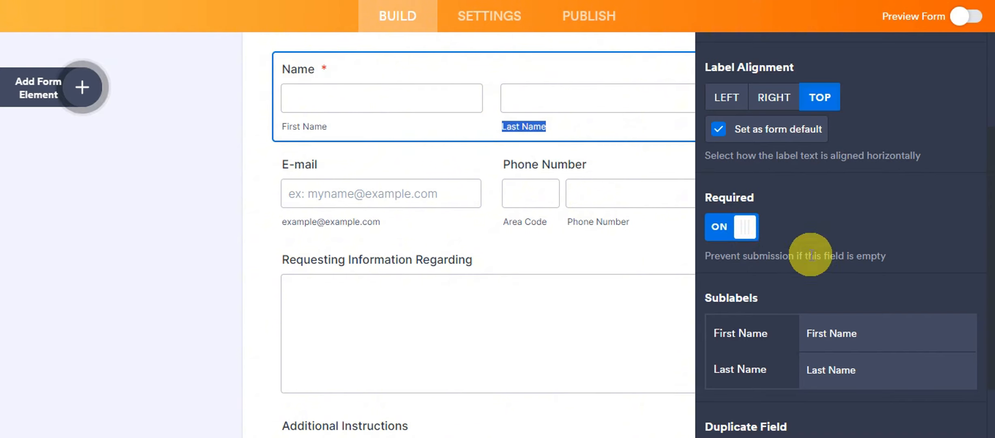
{"action": "scroll", "coordinate": [781, 206], "scroll_direction": "down", "scroll_amount": 2}
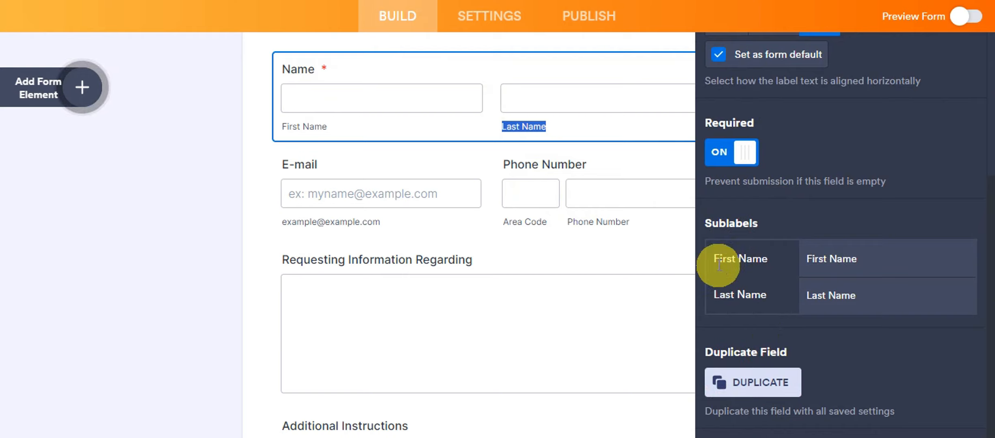
{"action": "scroll", "coordinate": [742, 354], "scroll_direction": "up", "scroll_amount": 5}
{"action": "left_click", "coordinate": [742, 377]}
Step: Open the Requesting Information Regarding field's properties and review its Options tab
{"action": "left_click", "coordinate": [619, 246]}
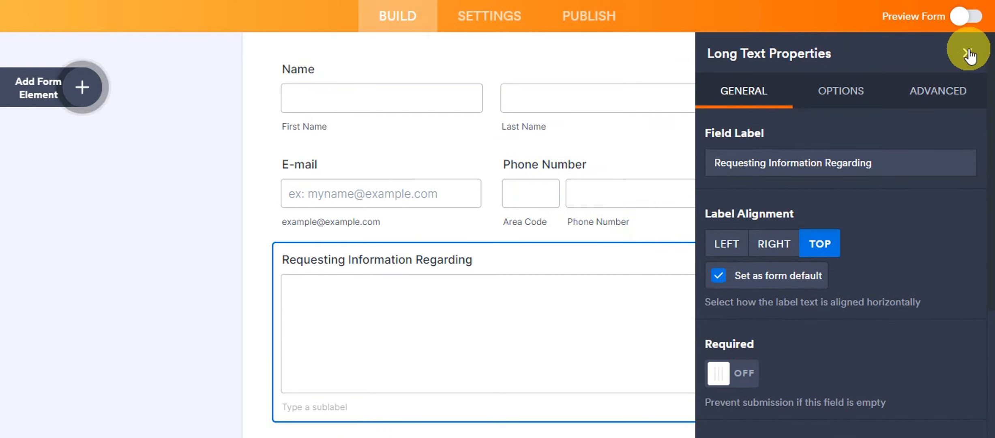
{"action": "left_click", "coordinate": [967, 53]}
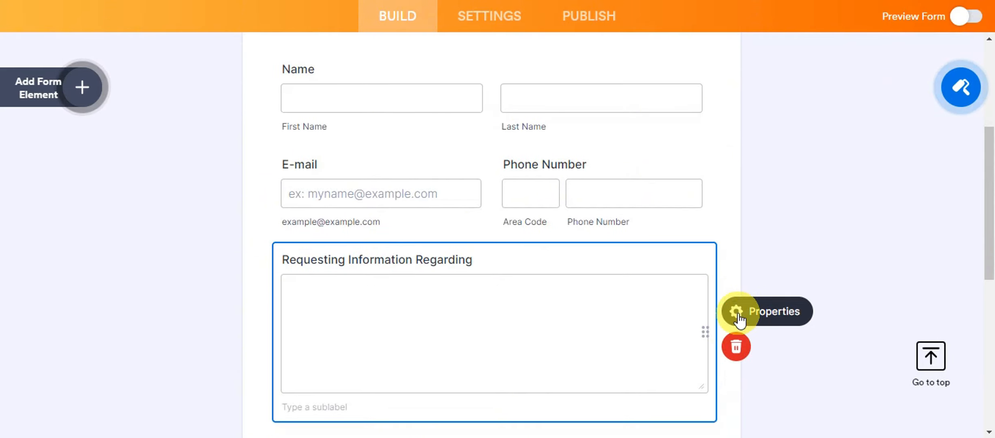
{"action": "left_click", "coordinate": [737, 311]}
{"action": "left_click", "coordinate": [831, 93]}
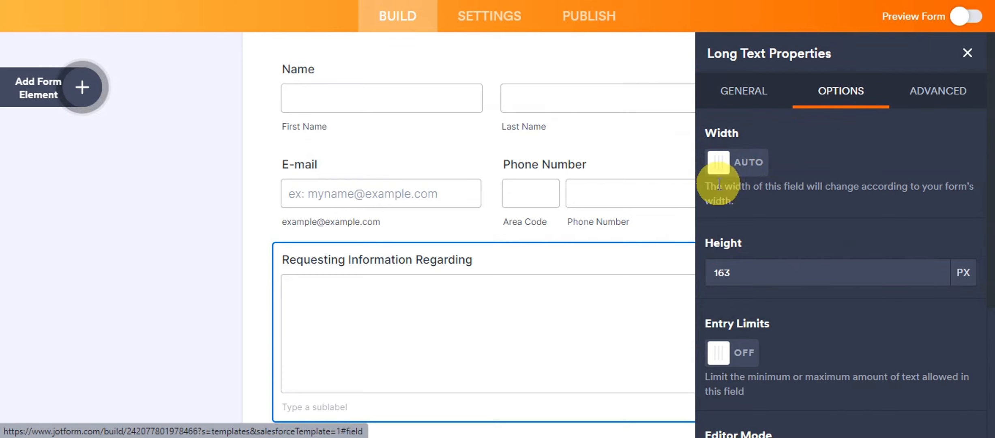
{"action": "scroll", "coordinate": [792, 199], "scroll_direction": "down", "scroll_amount": 5}
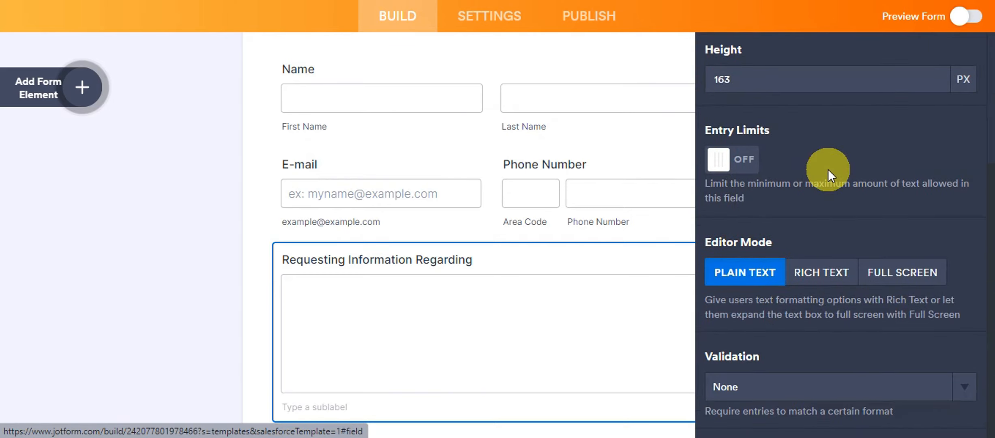
{"action": "scroll", "coordinate": [807, 357], "scroll_direction": "up", "scroll_amount": 5}
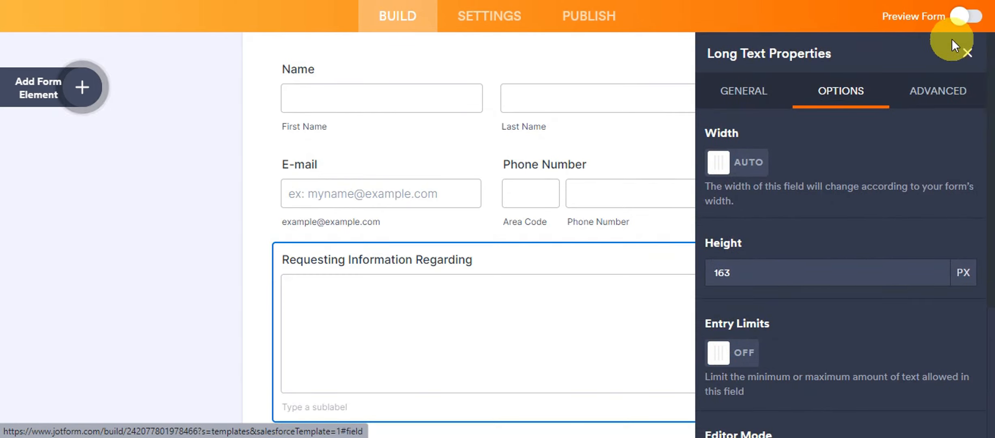
Step: Review the field's Advanced tab and Field Details section, then click away to close the panel
{"action": "left_click", "coordinate": [938, 91]}
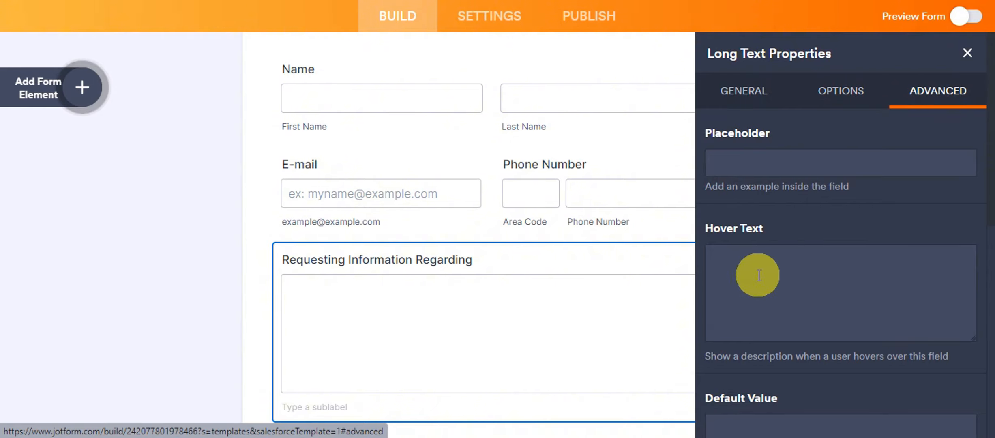
{"action": "scroll", "coordinate": [774, 260], "scroll_direction": "down", "scroll_amount": 5}
{"action": "scroll", "coordinate": [775, 250], "scroll_direction": "down", "scroll_amount": 6}
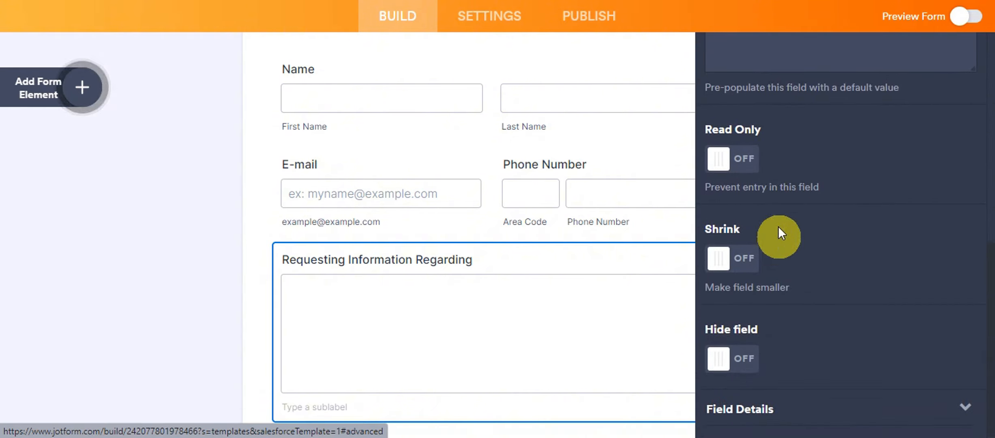
{"action": "left_click", "coordinate": [877, 418]}
{"action": "left_click", "coordinate": [877, 418]}
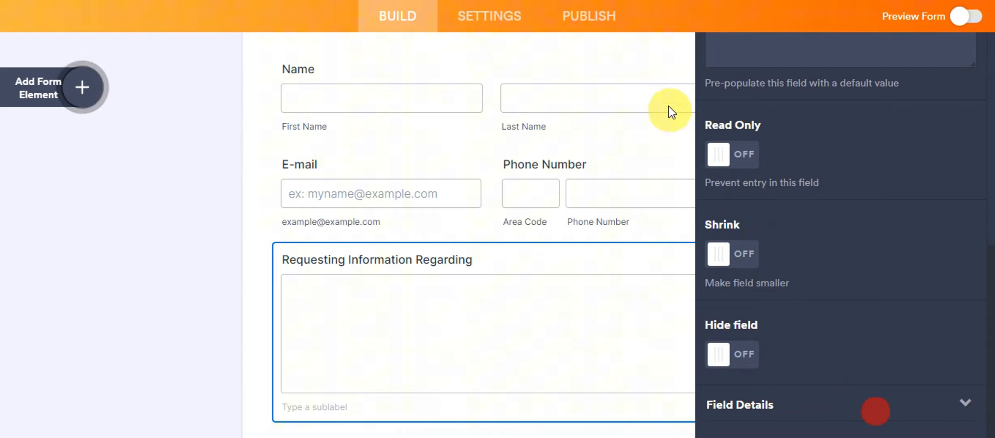
{"action": "left_click", "coordinate": [648, 126]}
Step: Deselect the field and browse the Basic form elements in the Add Form Element panel
{"action": "left_click", "coordinate": [231, 148]}
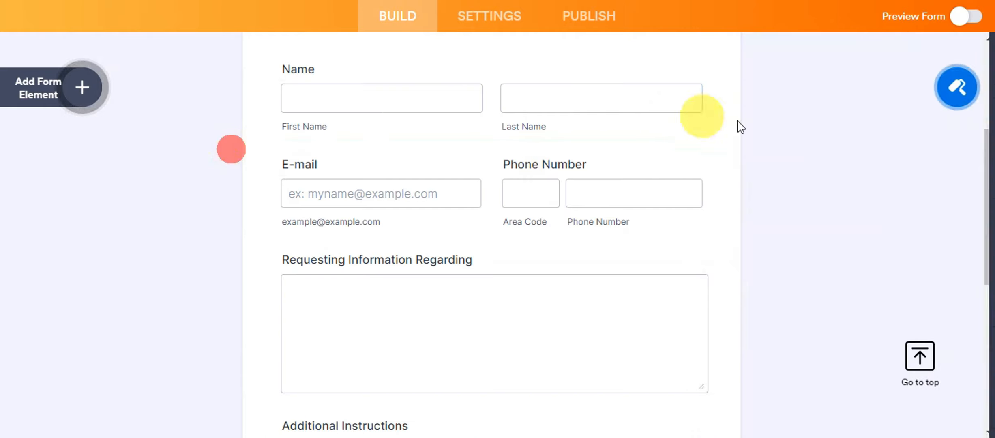
{"action": "scroll", "coordinate": [770, 190], "scroll_direction": "down", "scroll_amount": 7}
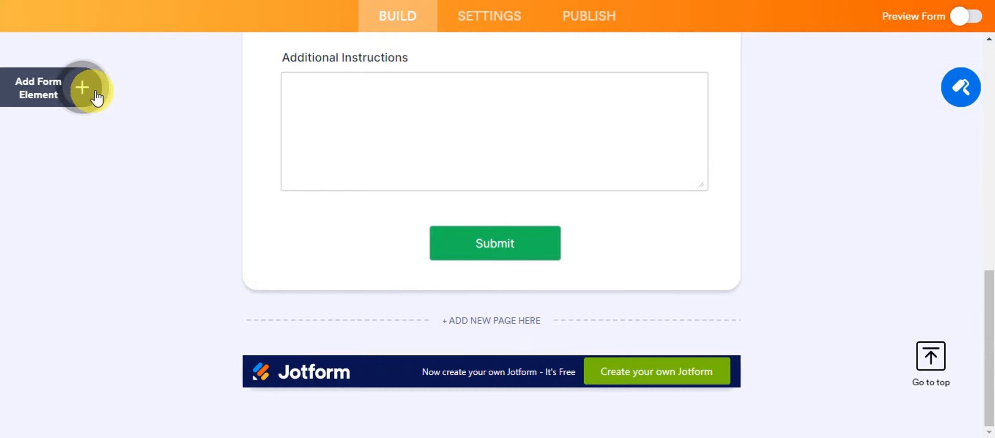
{"action": "left_click", "coordinate": [82, 93]}
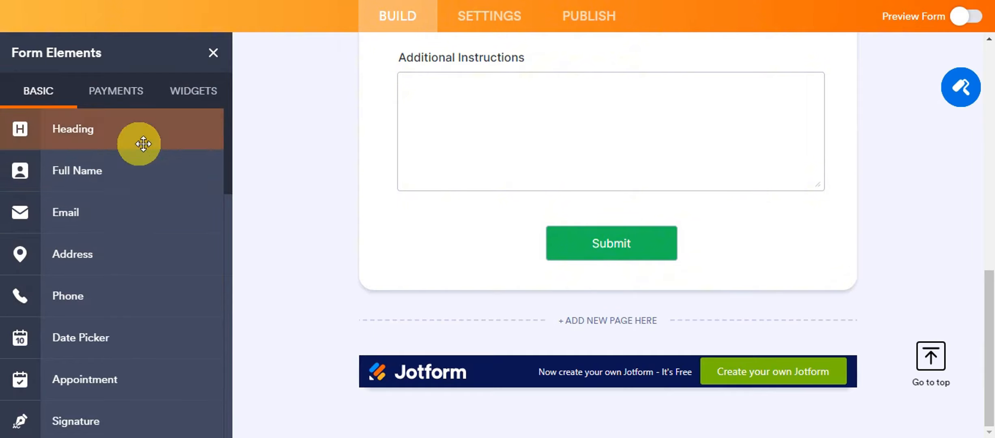
{"action": "scroll", "coordinate": [148, 186], "scroll_direction": "down", "scroll_amount": 2}
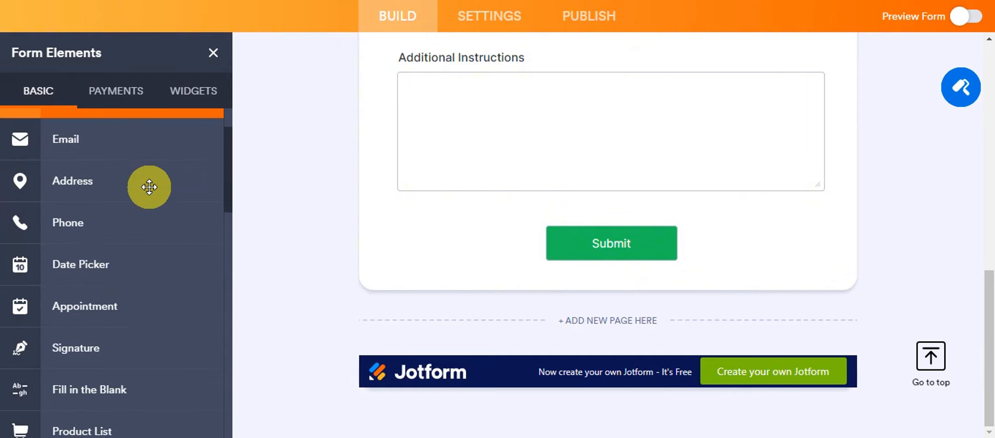
{"action": "scroll", "coordinate": [138, 240], "scroll_direction": "down", "scroll_amount": 1}
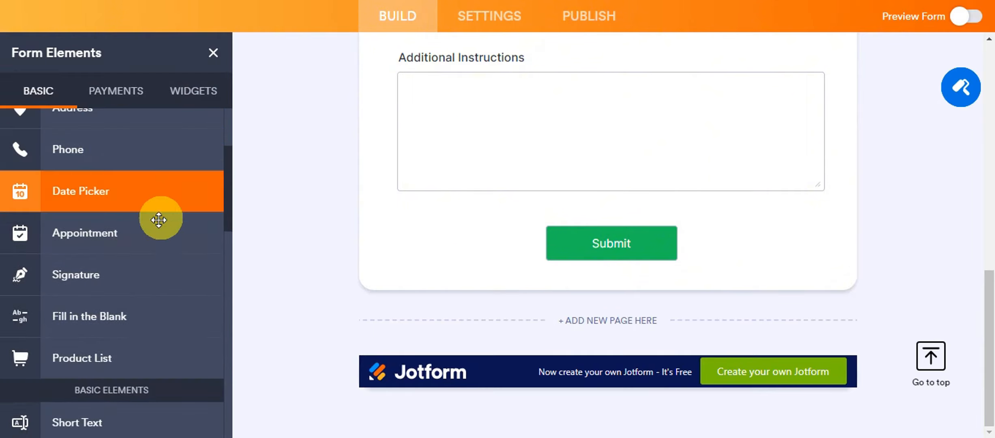
{"action": "scroll", "coordinate": [123, 206], "scroll_direction": "down", "scroll_amount": 4}
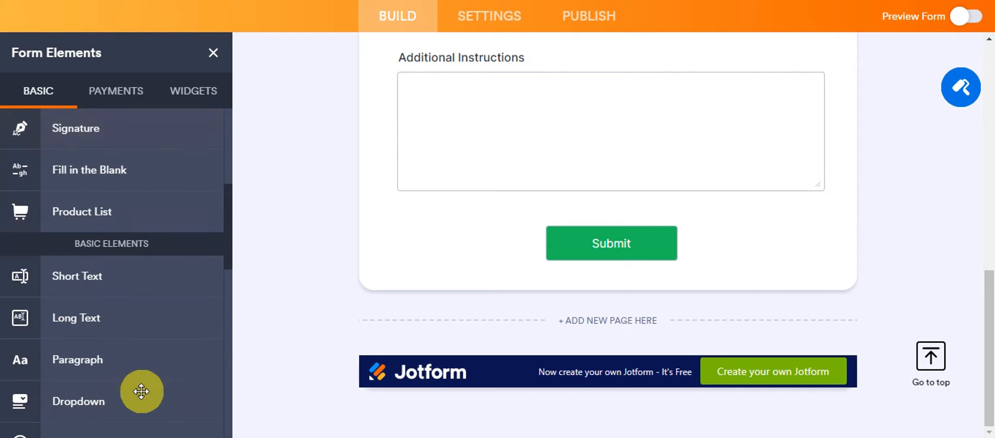
Step: Browse the Payments elements, then list widgets like Form Calculation and Terms & Conditions
{"action": "left_click", "coordinate": [126, 100]}
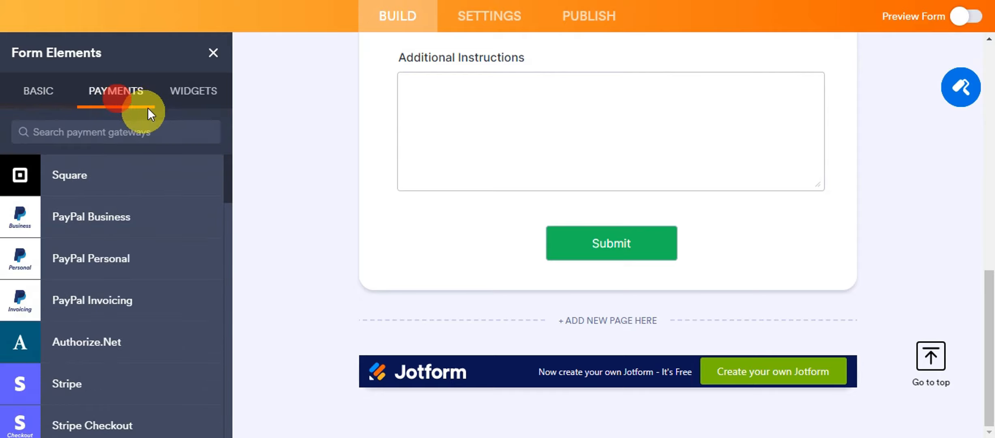
{"action": "scroll", "coordinate": [162, 199], "scroll_direction": "down", "scroll_amount": 10}
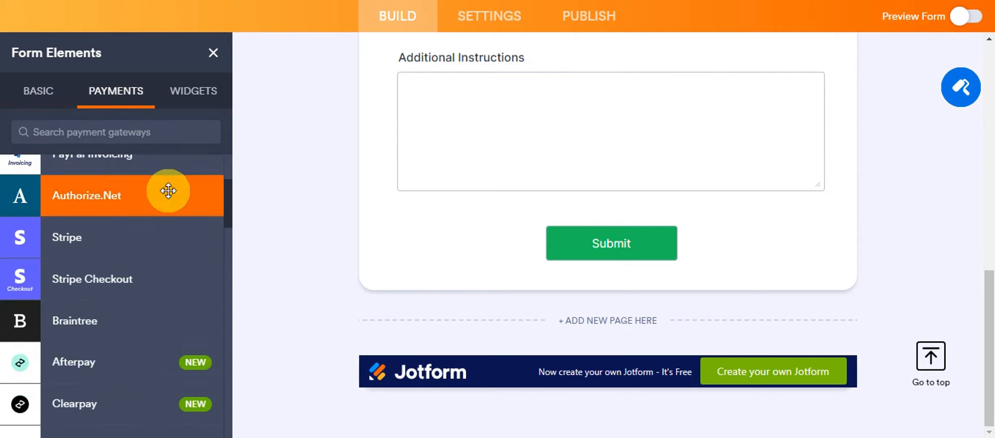
{"action": "left_click", "coordinate": [197, 94]}
{"action": "scroll", "coordinate": [93, 309], "scroll_direction": "down", "scroll_amount": 8}
{"action": "scroll", "coordinate": [96, 295], "scroll_direction": "up", "scroll_amount": 10}
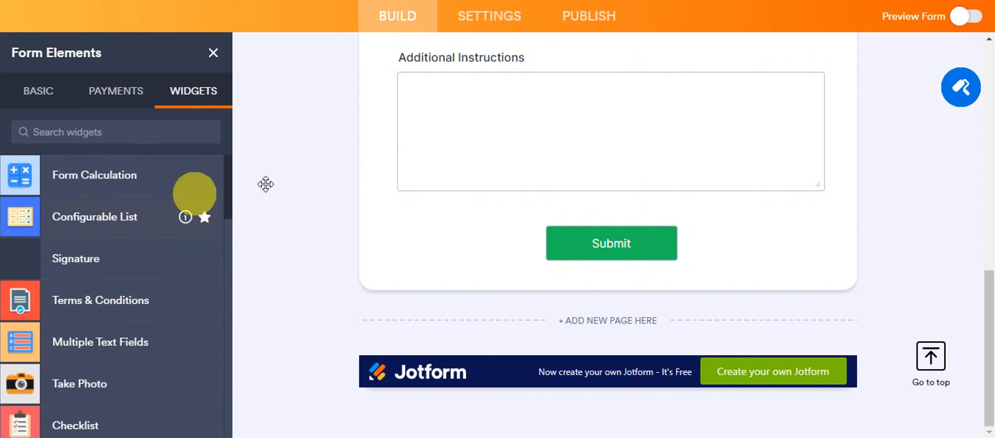
{"action": "scroll", "coordinate": [310, 195], "scroll_direction": "up", "scroll_amount": 15}
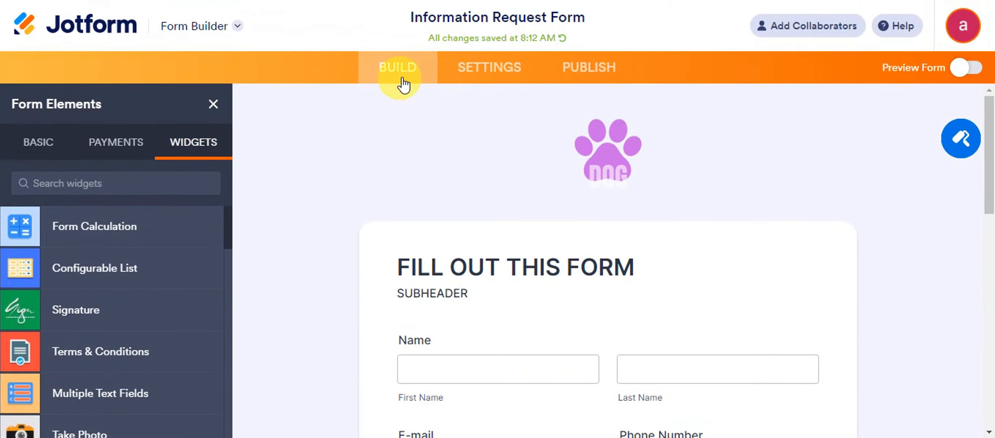
Step: Show the Information Request Form's Form Settings with Form Status Enabled and Encrypt Form Data off
{"action": "left_click", "coordinate": [469, 80]}
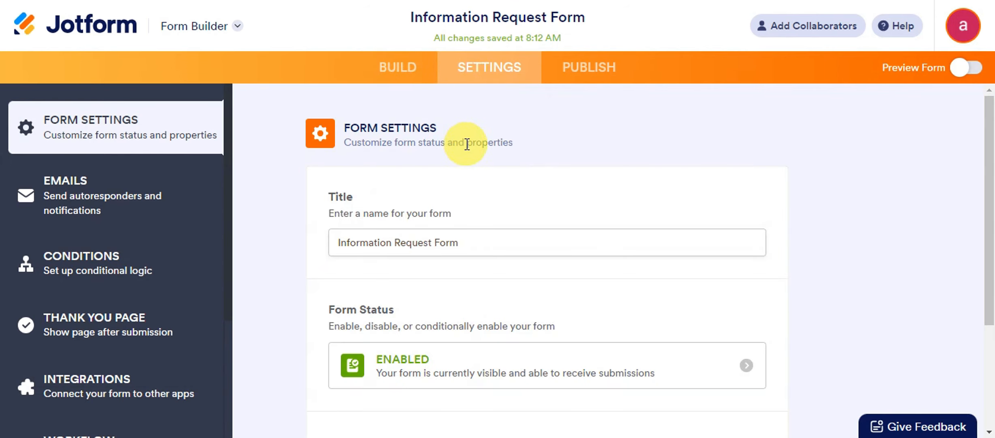
{"action": "scroll", "coordinate": [643, 155], "scroll_direction": "down", "scroll_amount": 4}
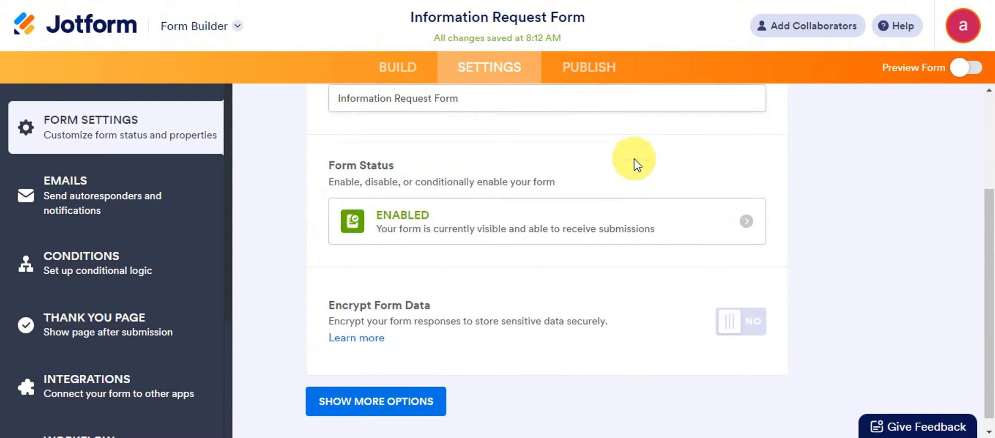
{"action": "scroll", "coordinate": [633, 162], "scroll_direction": "up", "scroll_amount": 2}
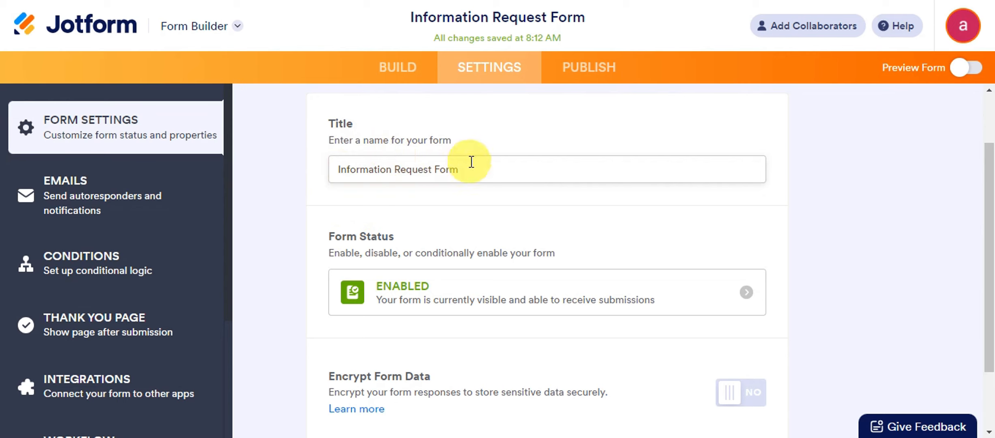
{"action": "scroll", "coordinate": [582, 169], "scroll_direction": "down", "scroll_amount": 2}
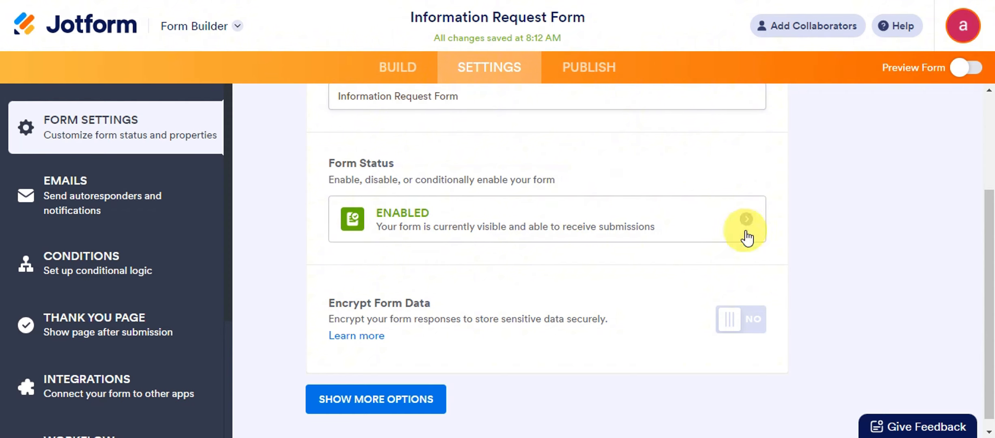
{"action": "scroll", "coordinate": [748, 227], "scroll_direction": "down", "scroll_amount": 1}
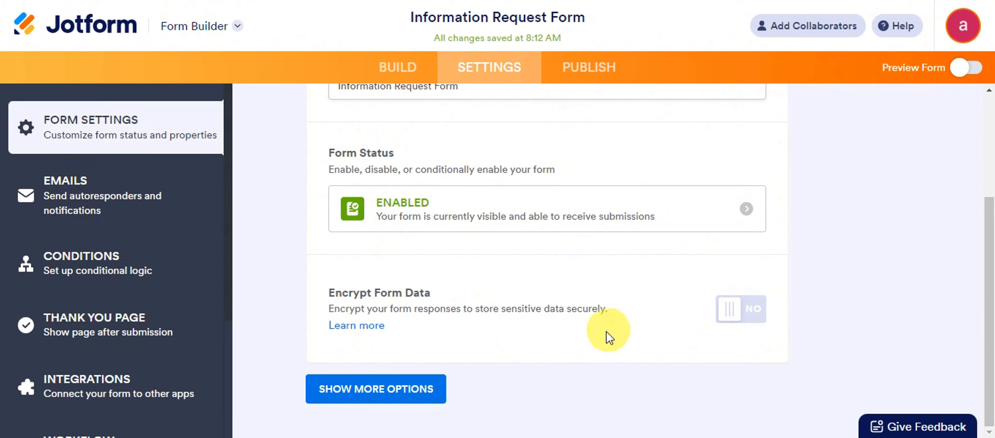
{"action": "left_click", "coordinate": [354, 399]}
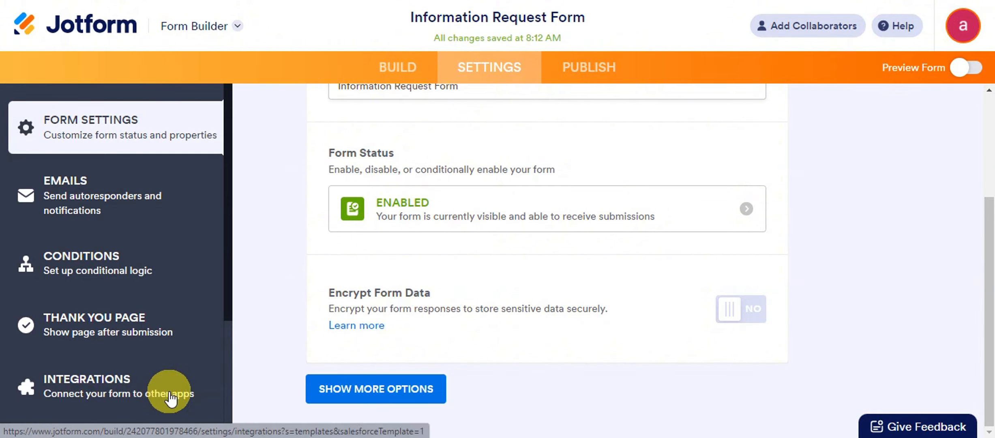
Step: Go to the form's Integrations and search for TRELLO to bring up the Trello app
{"action": "left_click", "coordinate": [76, 389]}
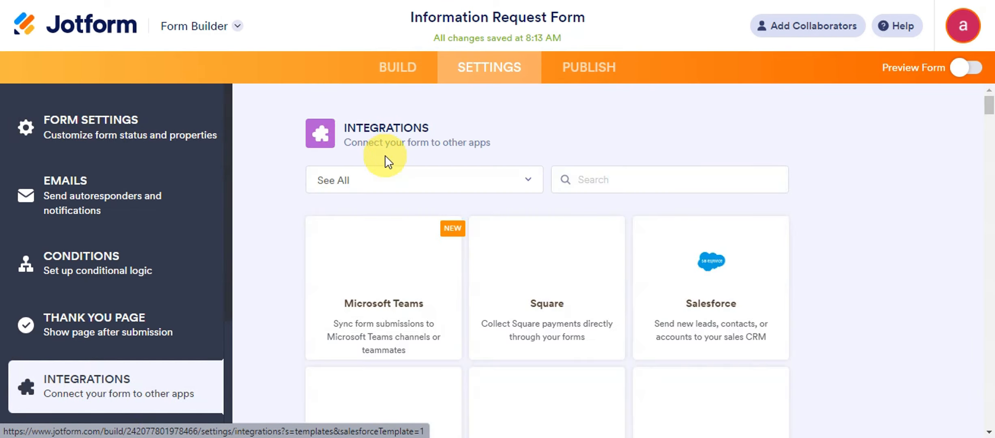
{"action": "scroll", "coordinate": [581, 286], "scroll_direction": "down", "scroll_amount": 10}
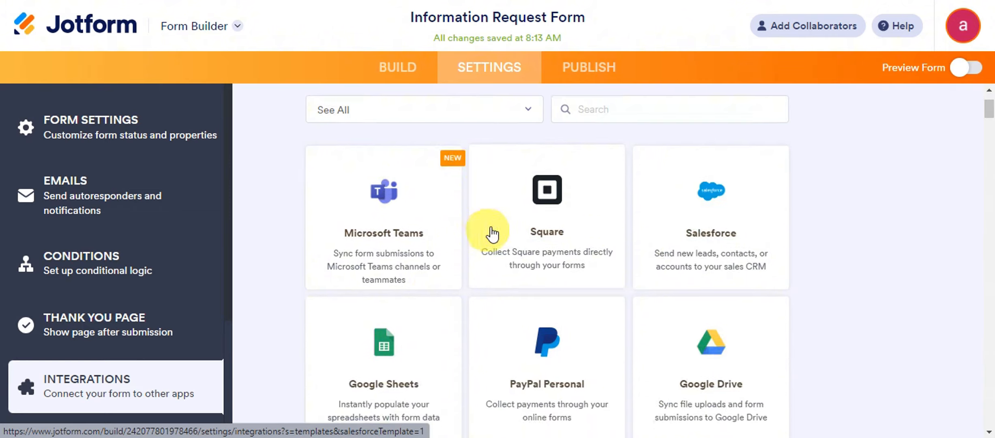
{"action": "scroll", "coordinate": [612, 298], "scroll_direction": "up", "scroll_amount": 10}
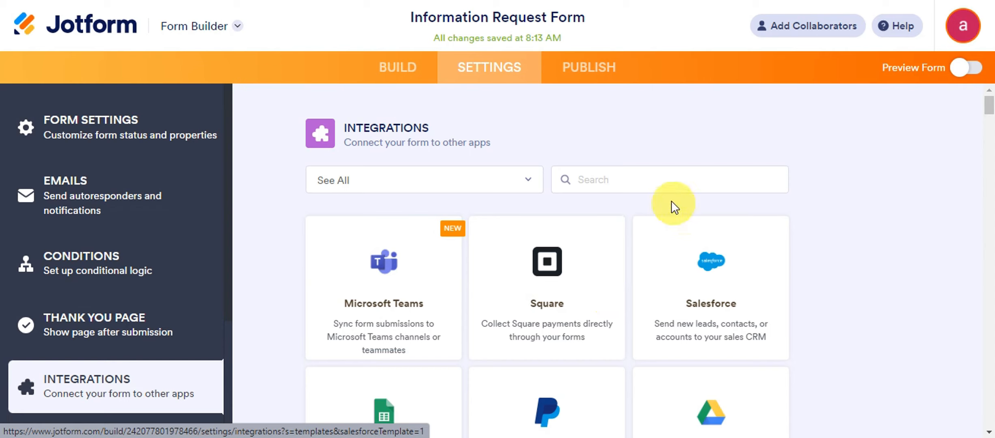
{"action": "left_click", "coordinate": [657, 177]}
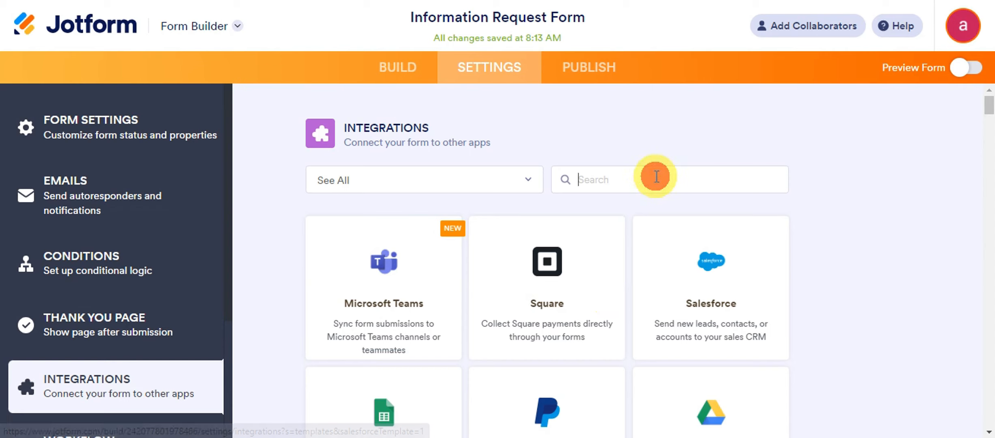
{"action": "type", "text": "TRE"}
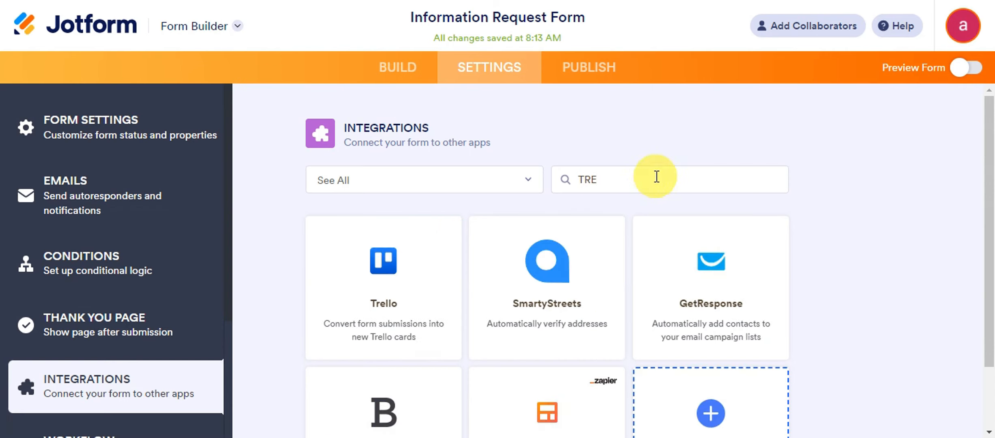
{"action": "type", "text": "LLO"}
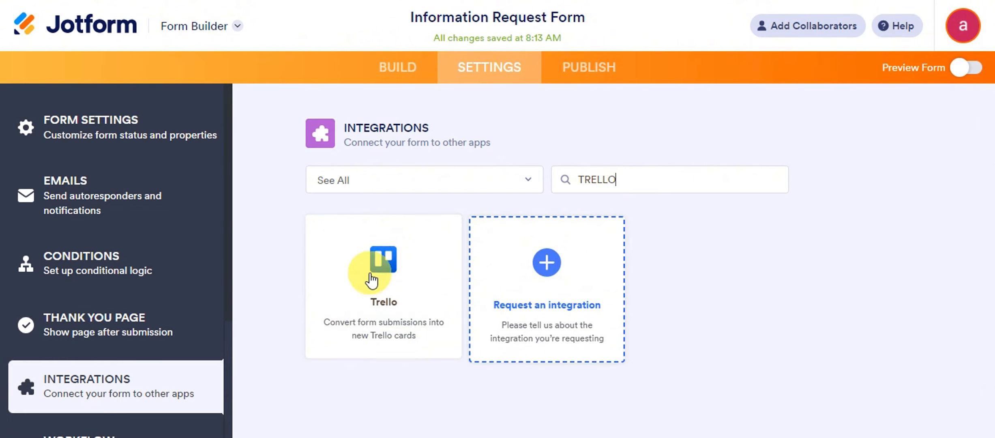
Step: Open the Trello integration and authenticate a Trello account for it
{"action": "left_click", "coordinate": [371, 279]}
{"action": "scroll", "coordinate": [764, 233], "scroll_direction": "down", "scroll_amount": 2}
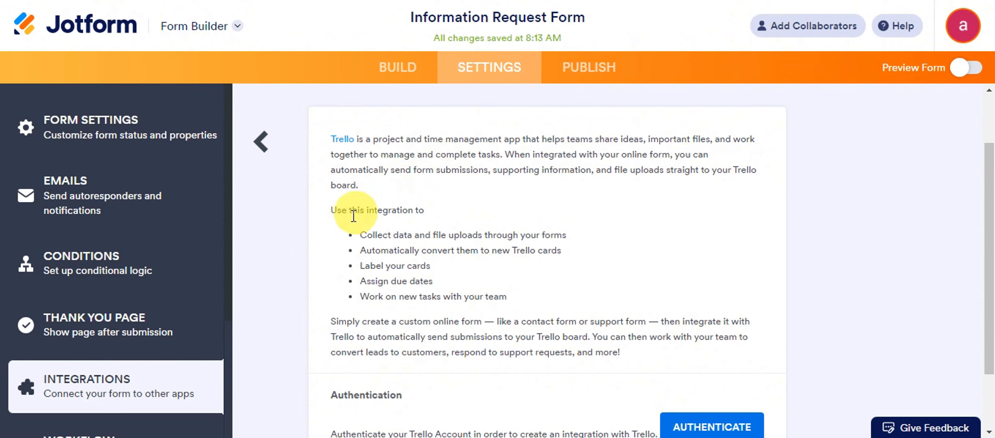
{"action": "scroll", "coordinate": [407, 210], "scroll_direction": "down", "scroll_amount": 2}
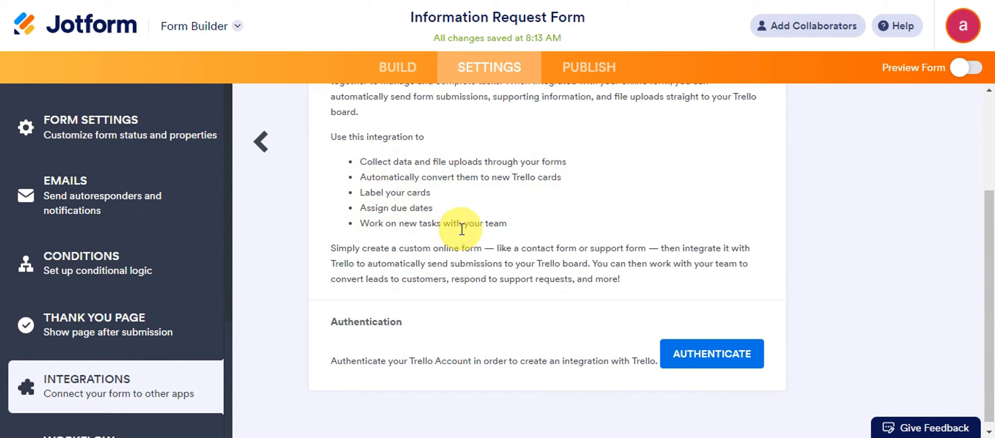
{"action": "scroll", "coordinate": [531, 223], "scroll_direction": "down", "scroll_amount": 1}
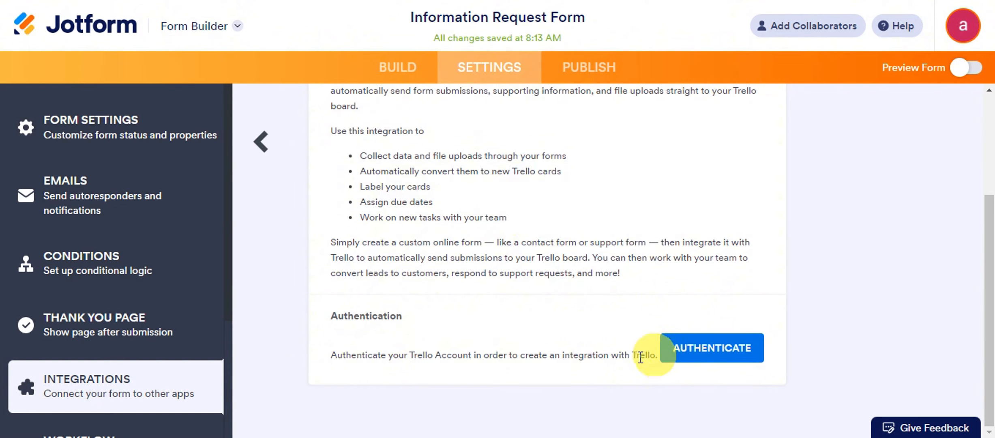
{"action": "left_click", "coordinate": [691, 352]}
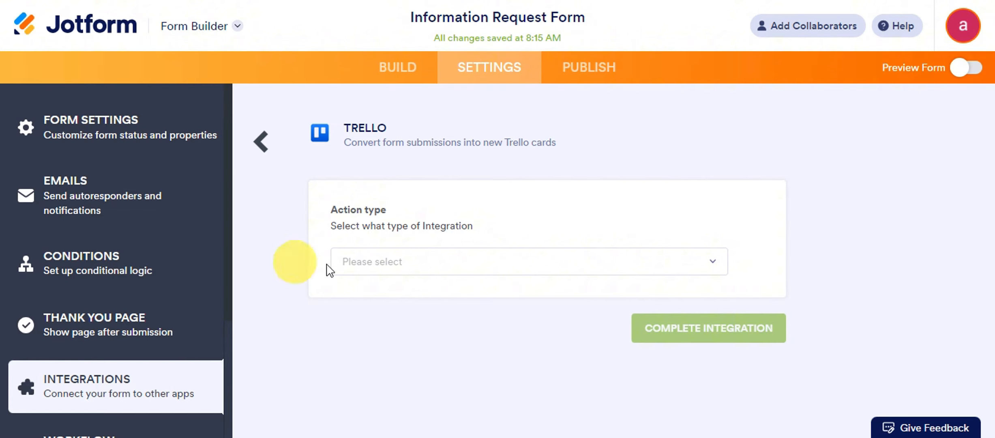
Step: Set the Trello action to Create card, with board My Board and list Done
{"action": "left_click", "coordinate": [369, 265]}
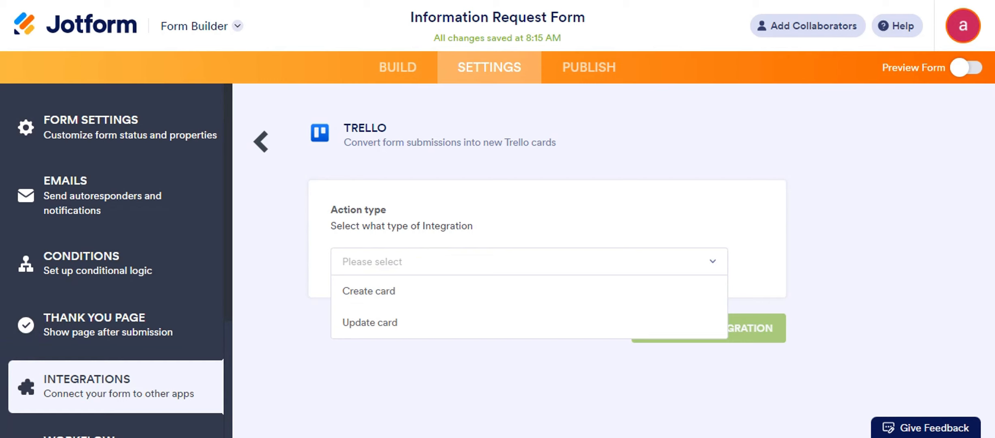
{"action": "left_click", "coordinate": [352, 292]}
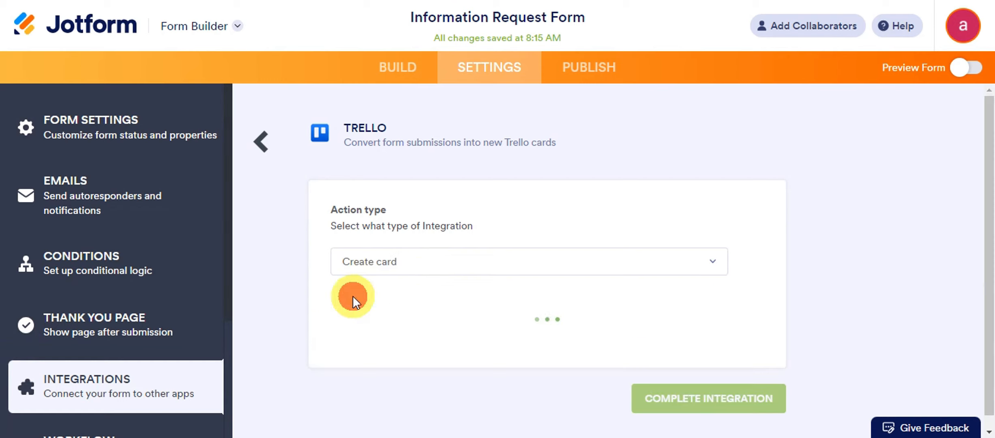
{"action": "scroll", "coordinate": [660, 171], "scroll_direction": "down", "scroll_amount": 2}
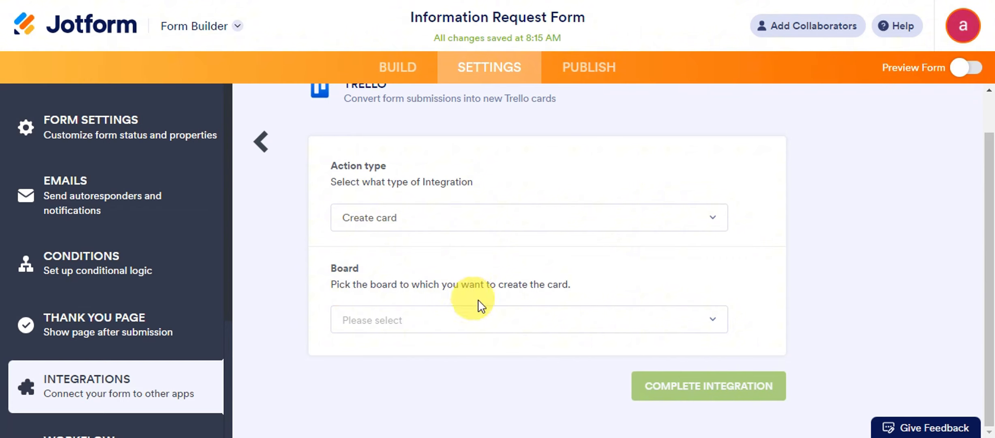
{"action": "left_click", "coordinate": [479, 315]}
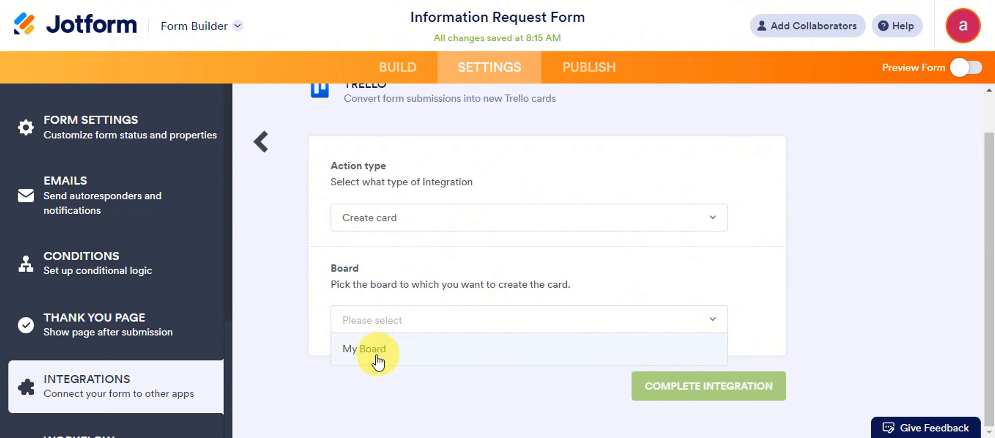
{"action": "left_click", "coordinate": [392, 347]}
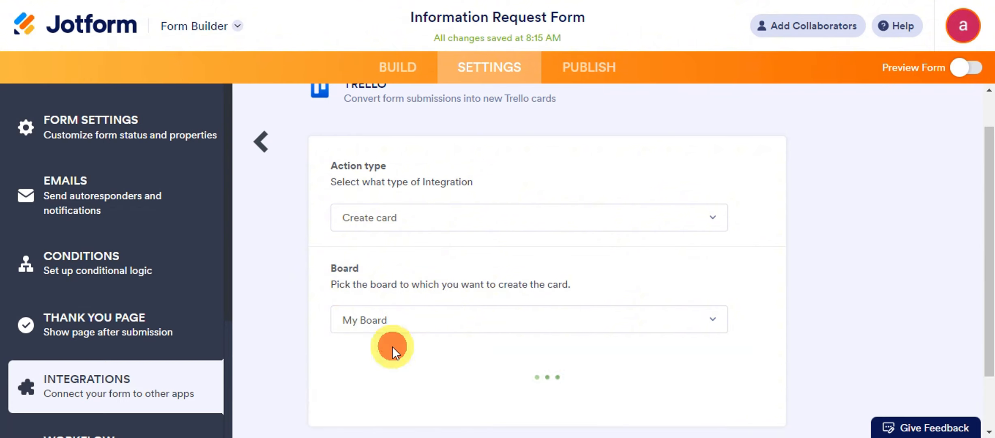
{"action": "scroll", "coordinate": [417, 243], "scroll_direction": "down", "scroll_amount": 3}
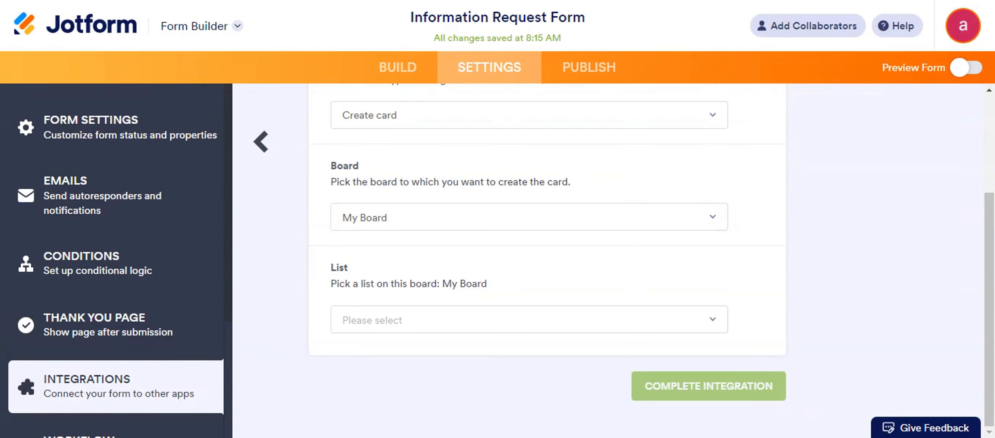
{"action": "left_click", "coordinate": [379, 320]}
{"action": "left_click", "coordinate": [371, 353]}
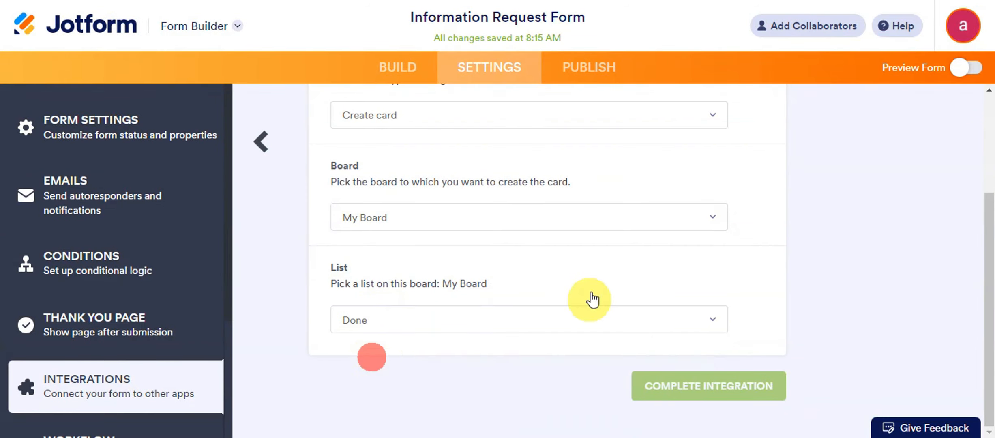
{"action": "scroll", "coordinate": [594, 292], "scroll_direction": "down", "scroll_amount": 3}
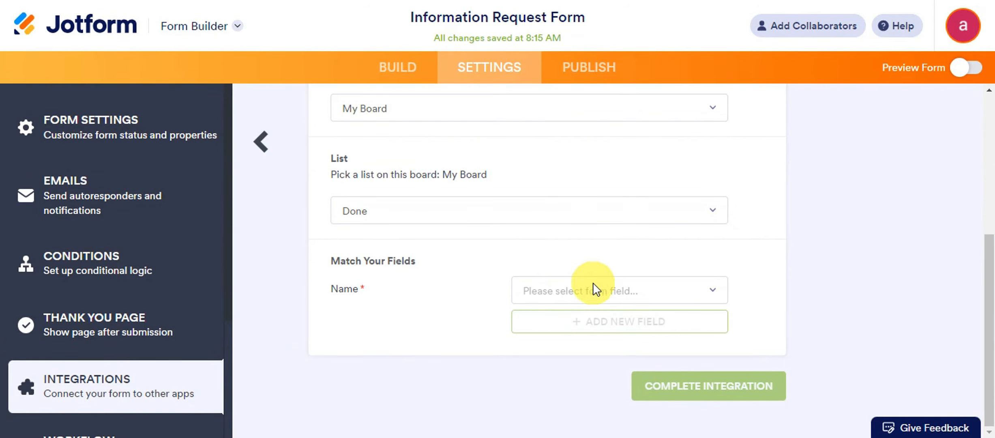
Step: Map the form's Name field to the Trello card Name
{"action": "left_click", "coordinate": [623, 292]}
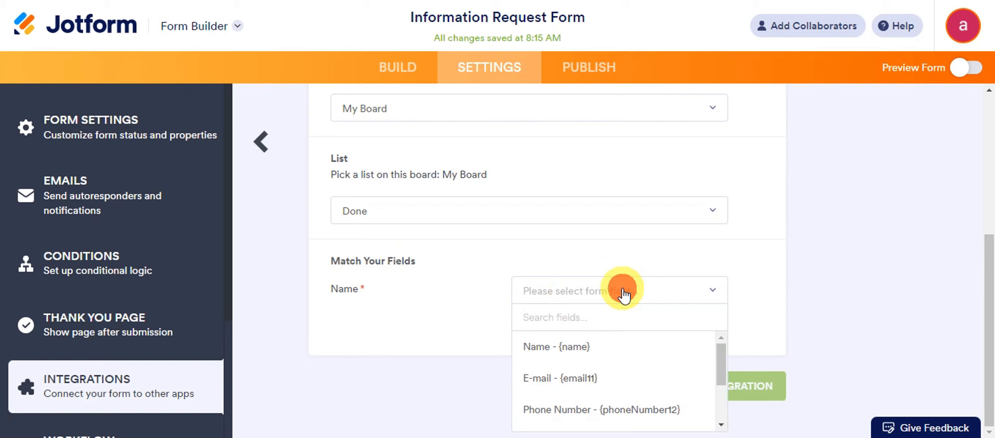
{"action": "left_click", "coordinate": [623, 292]}
{"action": "left_click", "coordinate": [623, 291]}
{"action": "left_click", "coordinate": [623, 292]}
{"action": "left_click", "coordinate": [604, 288]}
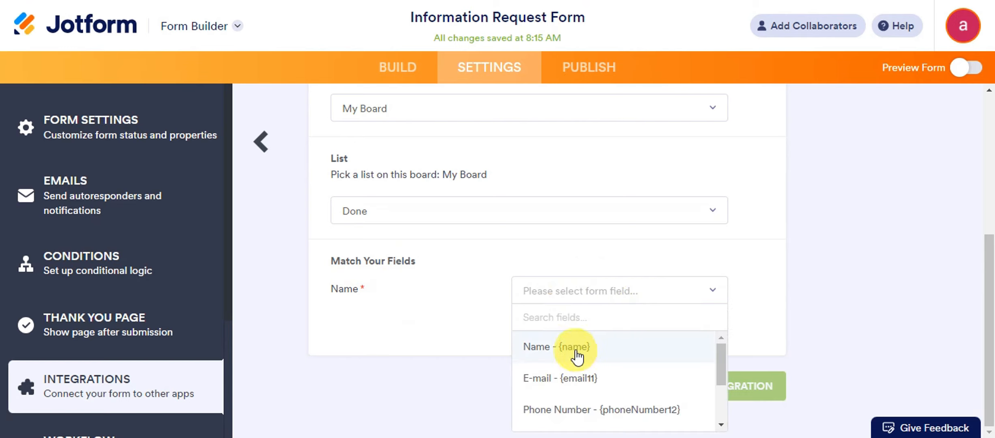
{"action": "left_click", "coordinate": [578, 356]}
Step: Add a mapping row sending the form's E-mail field to the card's Attachments
{"action": "left_click", "coordinate": [609, 324]}
{"action": "scroll", "coordinate": [584, 266], "scroll_direction": "down", "scroll_amount": 1}
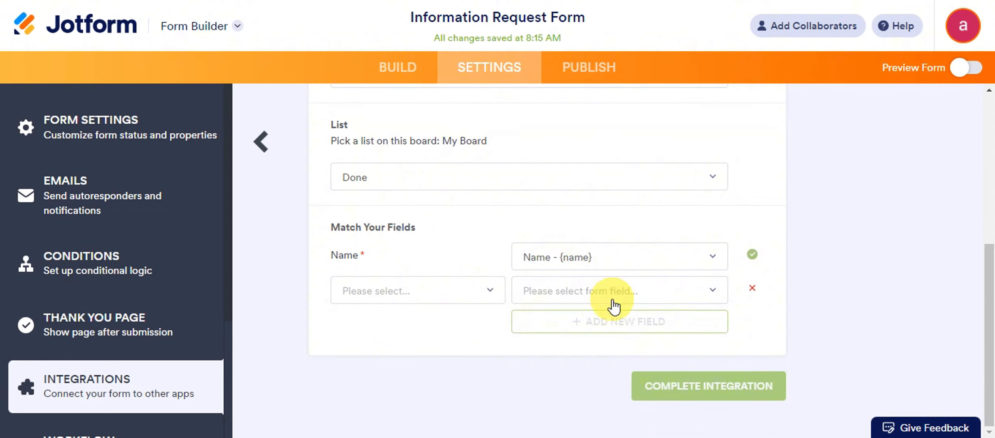
{"action": "left_click", "coordinate": [612, 299]}
{"action": "scroll", "coordinate": [599, 328], "scroll_direction": "down", "scroll_amount": 2}
{"action": "scroll", "coordinate": [600, 371], "scroll_direction": "up", "scroll_amount": 2}
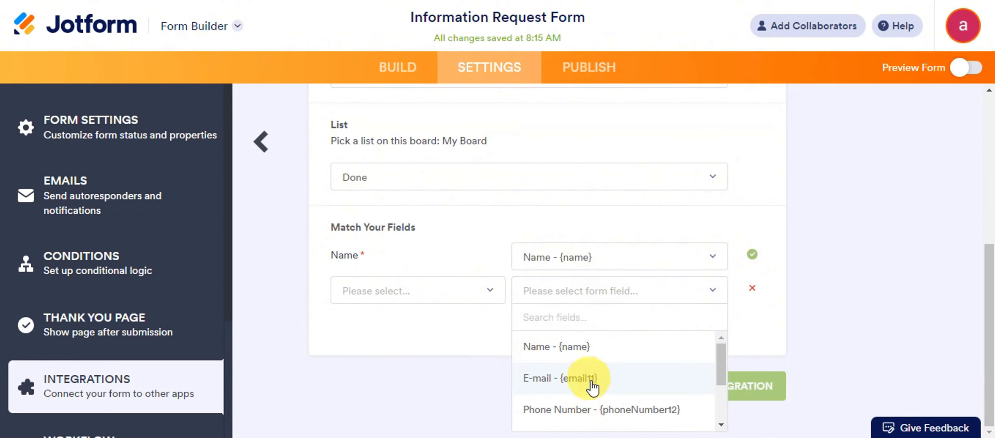
{"action": "left_click", "coordinate": [590, 381]}
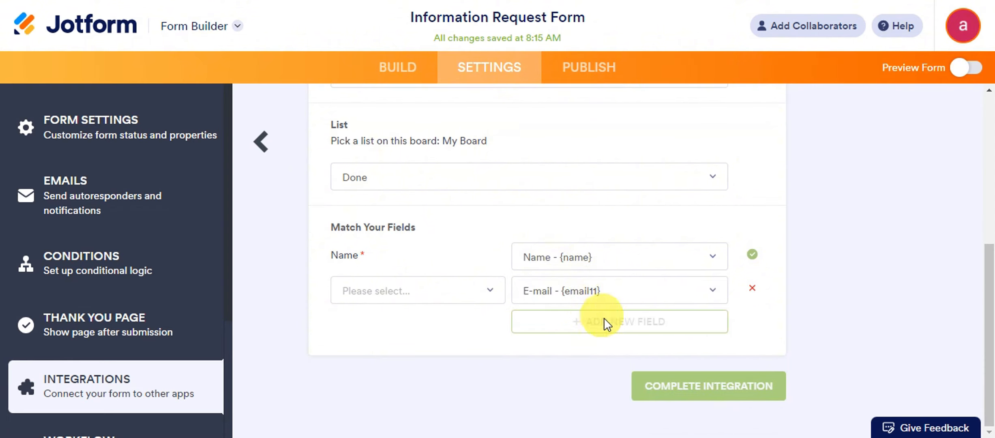
{"action": "left_click", "coordinate": [442, 292]}
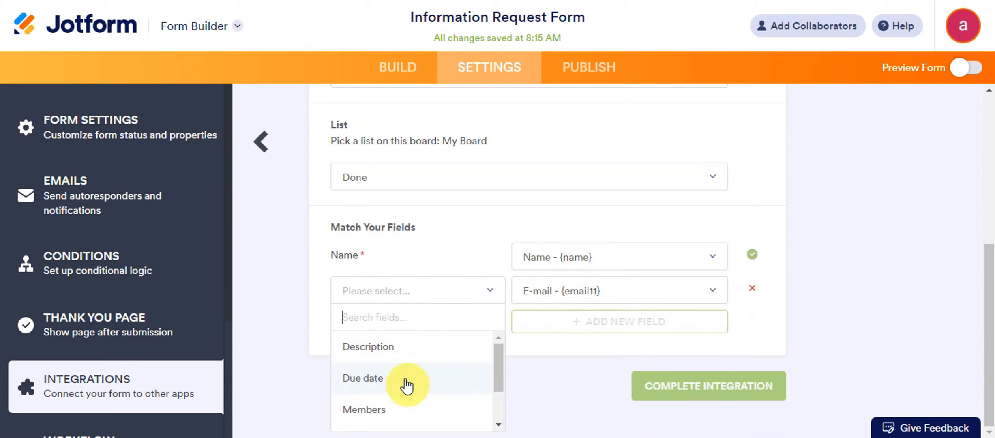
{"action": "scroll", "coordinate": [407, 381], "scroll_direction": "down", "scroll_amount": 2}
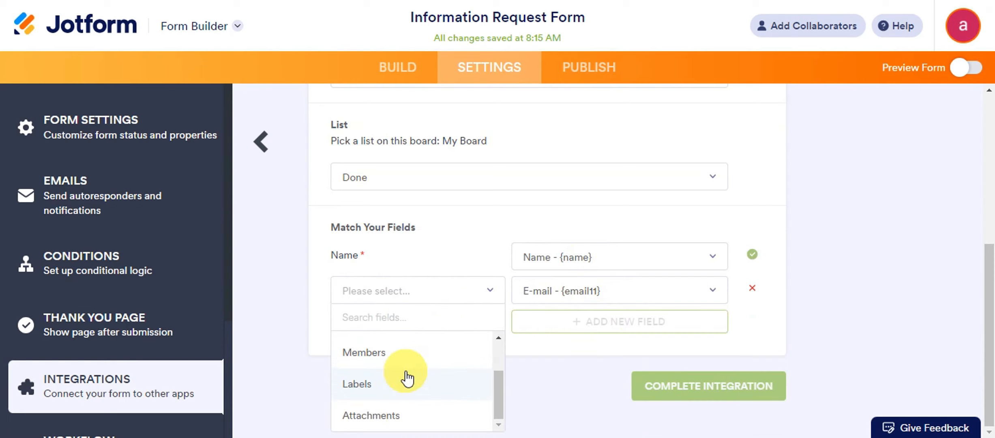
{"action": "left_click", "coordinate": [387, 418]}
Step: Add a mapping row filling the card Description from Additional Instructions
{"action": "left_click", "coordinate": [588, 322]}
{"action": "left_click", "coordinate": [749, 324]}
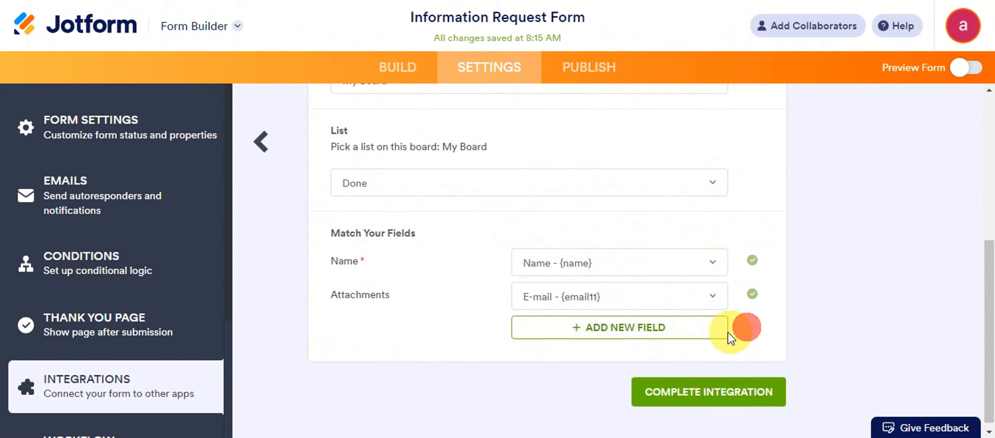
{"action": "left_click", "coordinate": [604, 329]}
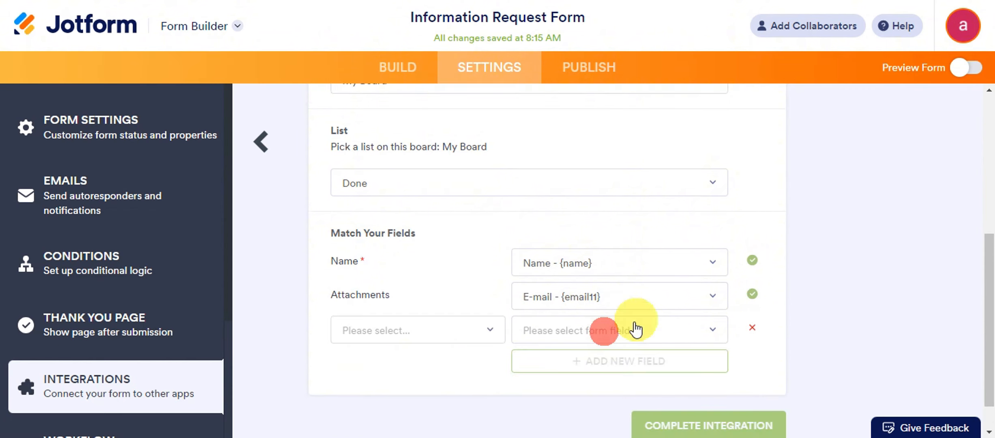
{"action": "left_click", "coordinate": [405, 338]}
{"action": "left_click", "coordinate": [406, 235]}
{"action": "left_click", "coordinate": [543, 330]}
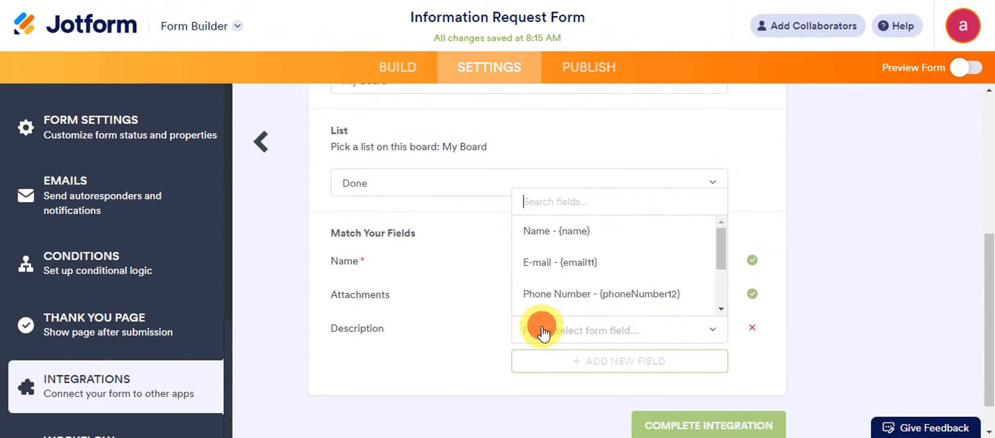
{"action": "scroll", "coordinate": [566, 280], "scroll_direction": "down", "scroll_amount": 3}
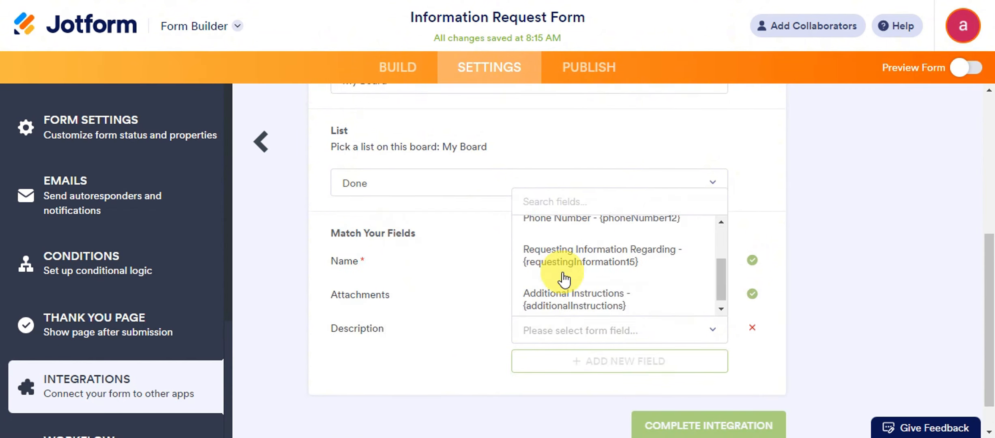
{"action": "left_click", "coordinate": [599, 305]}
Step: Add a mapping row sending Phone Number - {phoneNumber12} to the card's Labels
{"action": "left_click", "coordinate": [642, 362]}
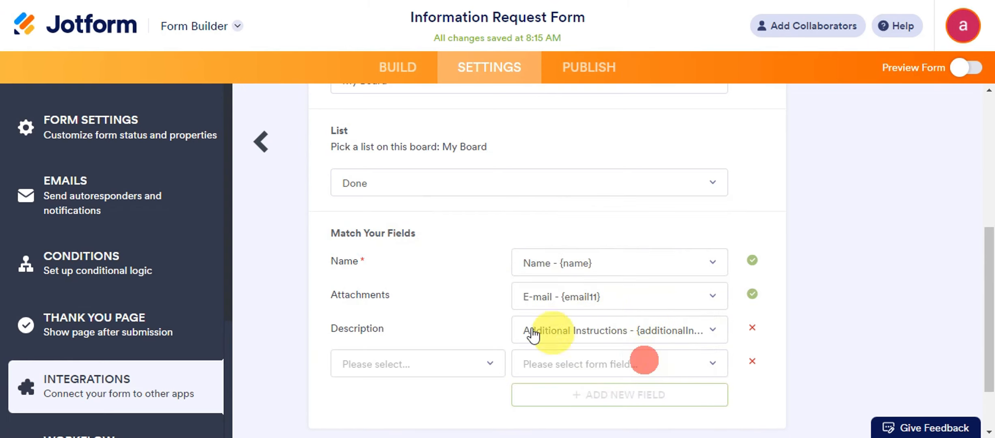
{"action": "left_click", "coordinate": [489, 364]}
{"action": "scroll", "coordinate": [486, 300], "scroll_direction": "down", "scroll_amount": 2}
{"action": "left_click", "coordinate": [579, 286]}
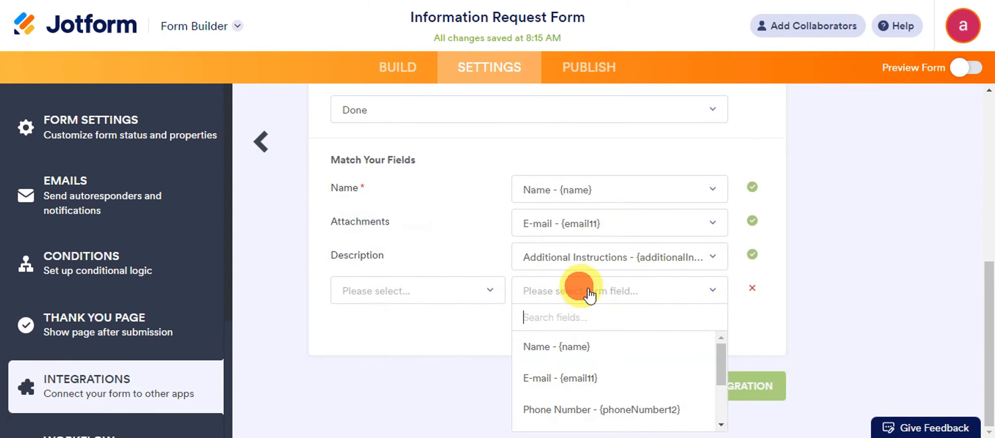
{"action": "scroll", "coordinate": [600, 355], "scroll_direction": "down", "scroll_amount": 3}
{"action": "scroll", "coordinate": [602, 350], "scroll_direction": "up", "scroll_amount": 3}
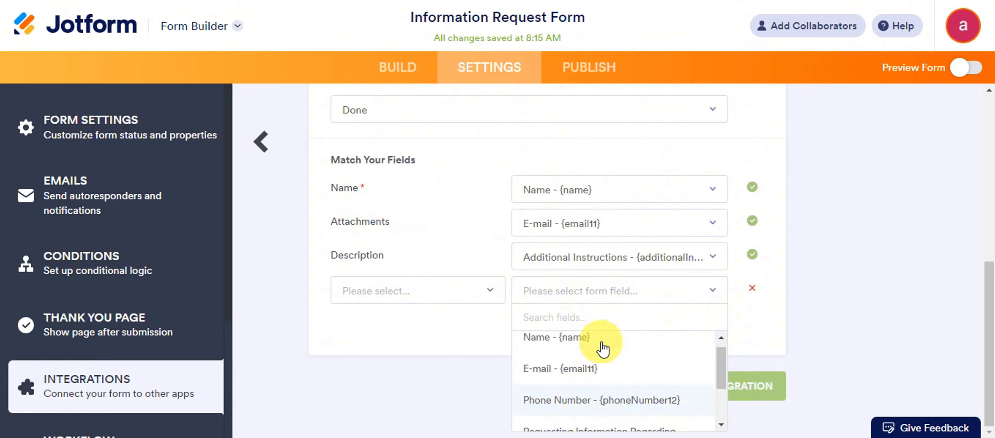
{"action": "left_click", "coordinate": [602, 344]}
{"action": "left_click", "coordinate": [628, 296]}
{"action": "scroll", "coordinate": [608, 355], "scroll_direction": "down", "scroll_amount": 2}
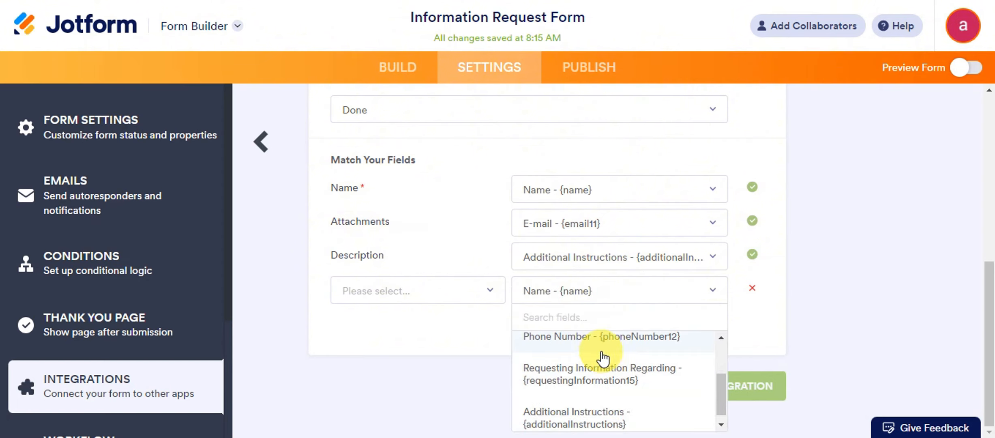
{"action": "left_click", "coordinate": [600, 348]}
{"action": "left_click", "coordinate": [466, 294]}
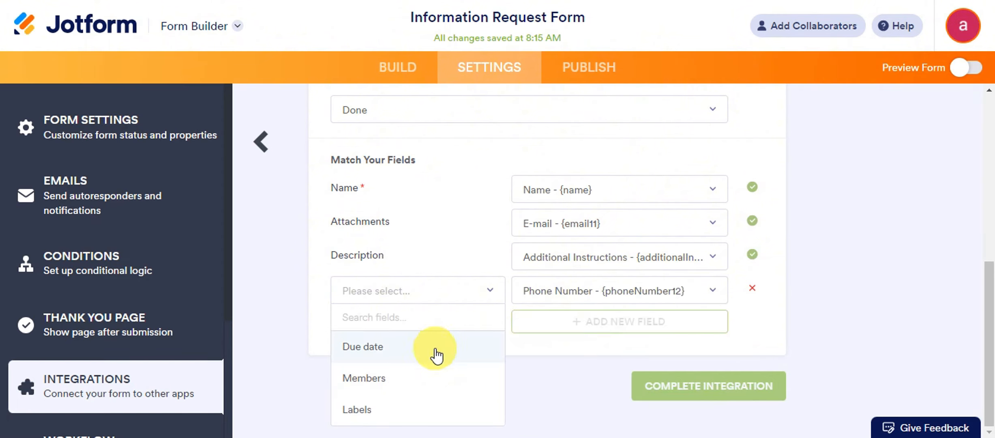
{"action": "left_click", "coordinate": [393, 417]}
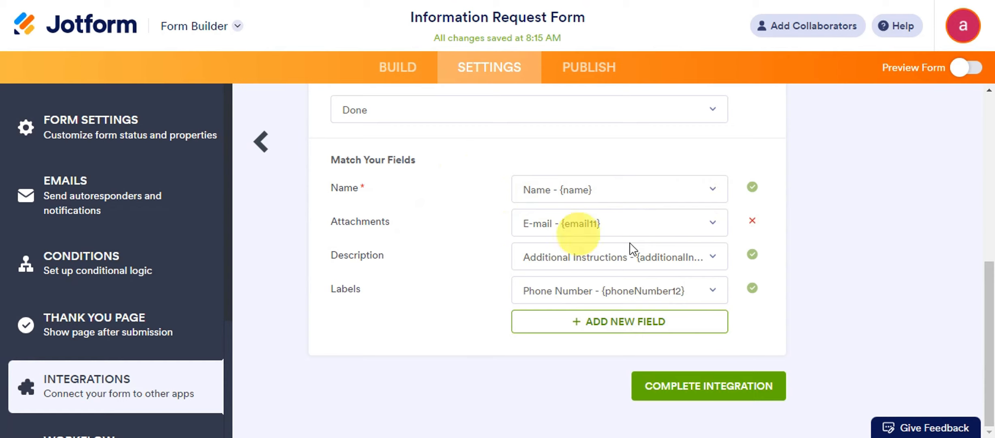
Step: Complete the Trello integration, close the success panel and go to the Publish page
{"action": "left_click", "coordinate": [709, 389]}
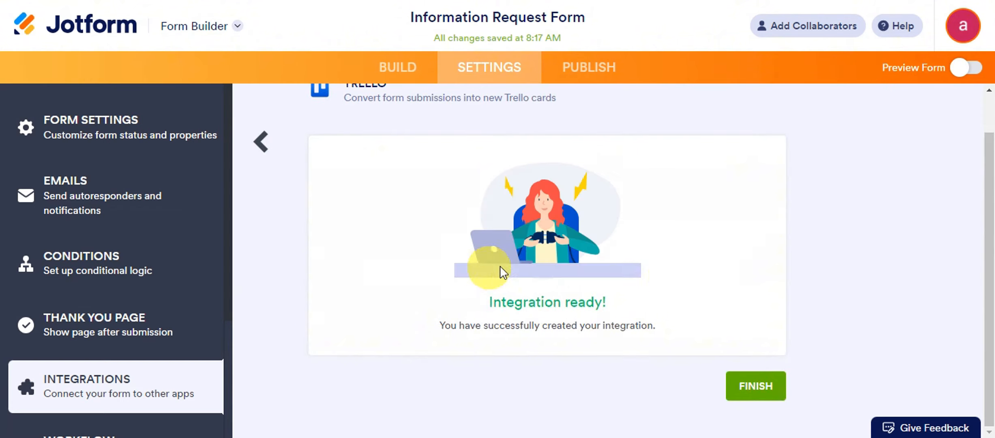
{"action": "scroll", "coordinate": [726, 280], "scroll_direction": "up", "scroll_amount": 1}
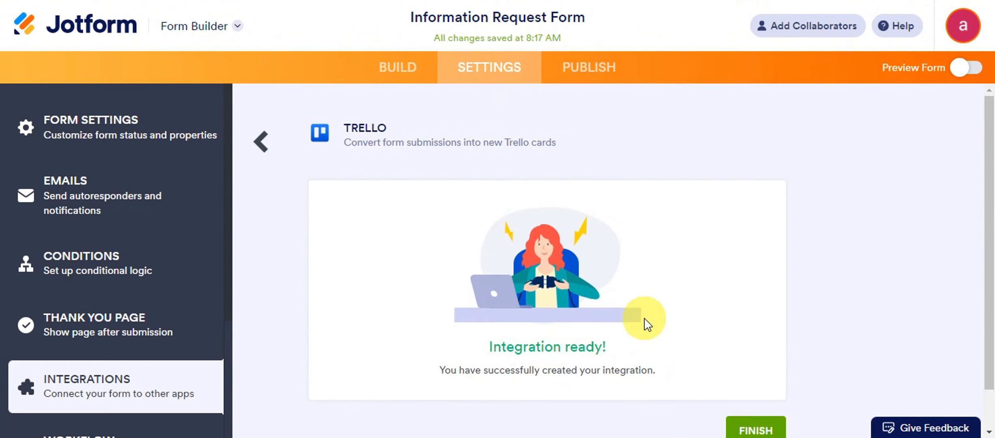
{"action": "scroll", "coordinate": [647, 324], "scroll_direction": "down", "scroll_amount": 1}
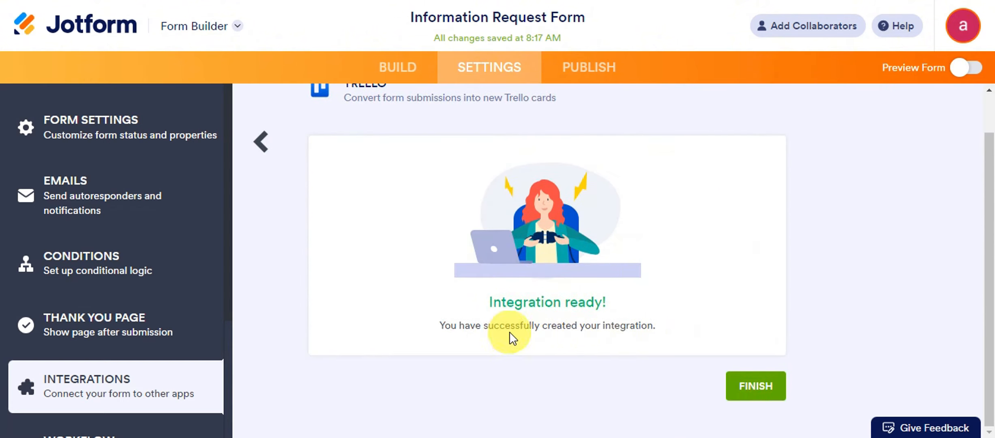
{"action": "left_click", "coordinate": [748, 395]}
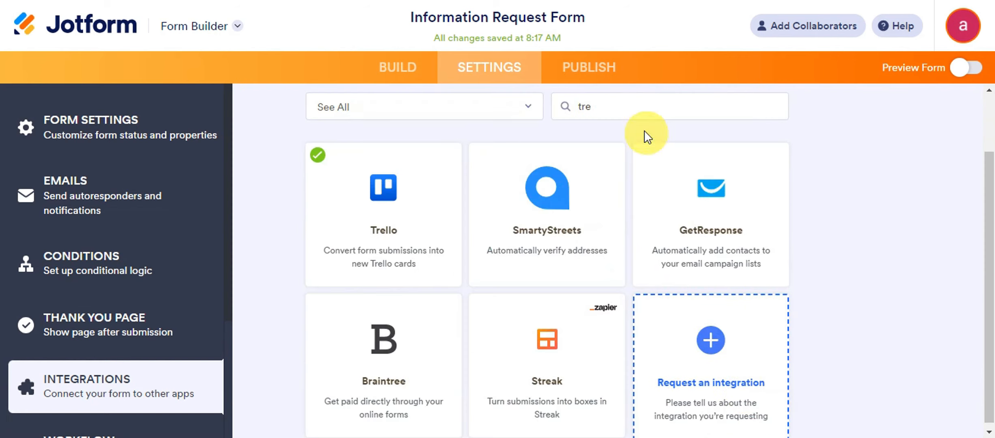
{"action": "left_click", "coordinate": [604, 79]}
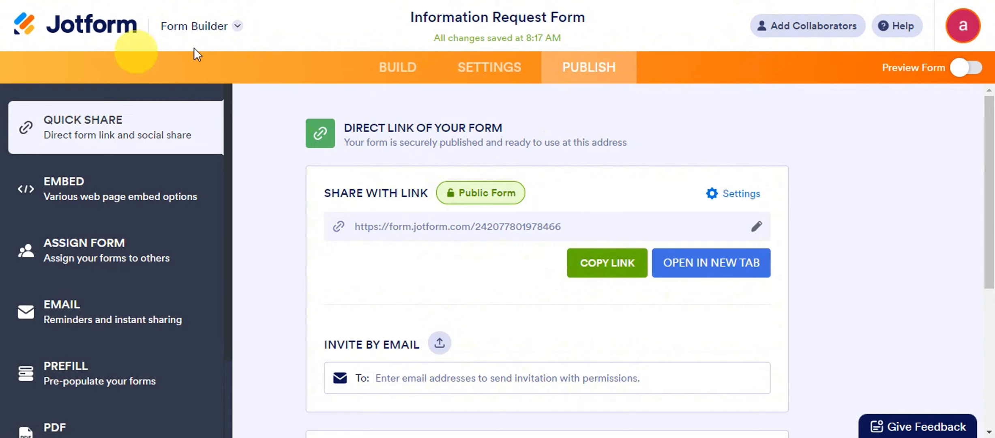
Step: Copy the form's direct link and load it in a new Chrome tab with Paste and go
{"action": "left_click", "coordinate": [599, 268]}
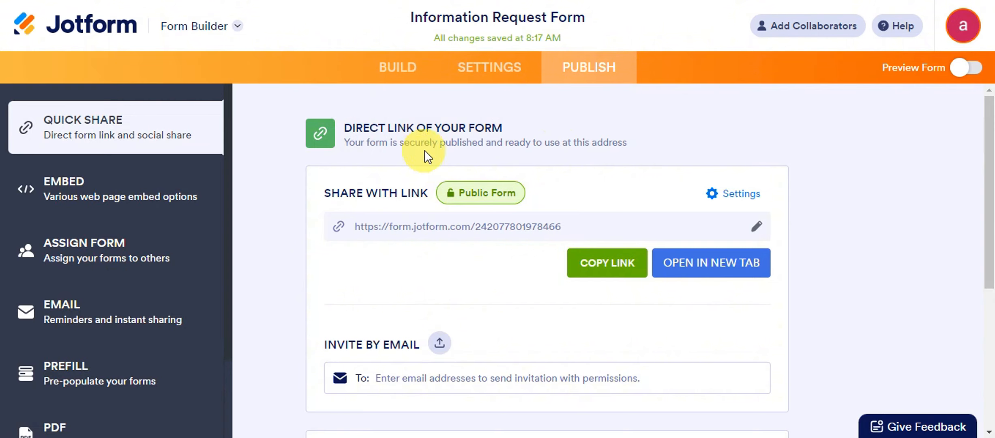
{"action": "scroll", "coordinate": [434, 190], "scroll_direction": "down", "scroll_amount": 2}
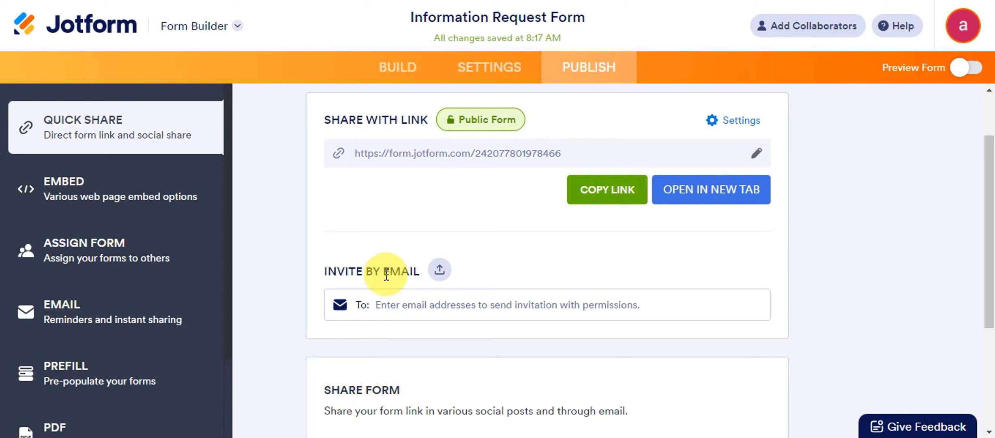
{"action": "left_click", "coordinate": [440, 271]}
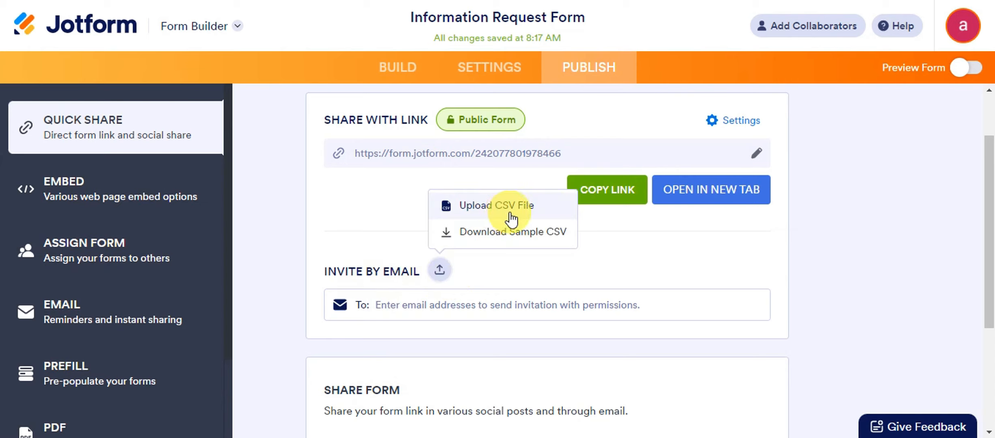
{"action": "scroll", "coordinate": [517, 257], "scroll_direction": "down", "scroll_amount": 4}
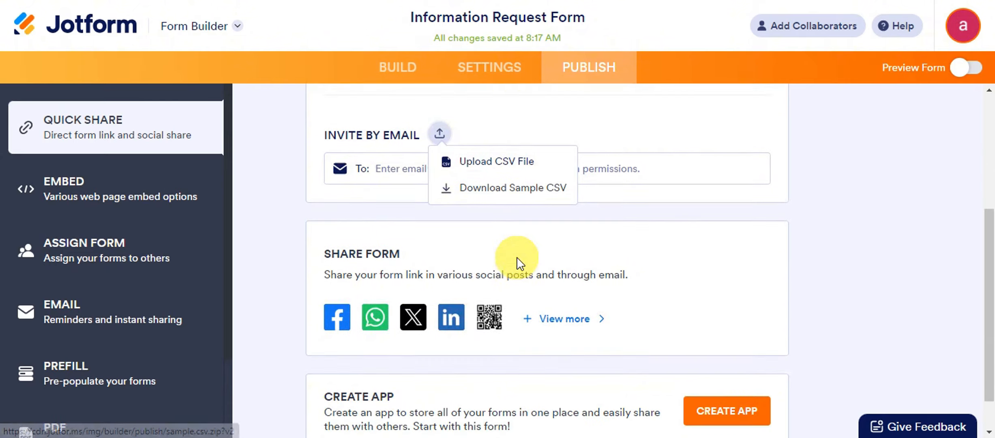
{"action": "scroll", "coordinate": [517, 256], "scroll_direction": "up", "scroll_amount": 6}
{"action": "left_click", "coordinate": [623, 264]}
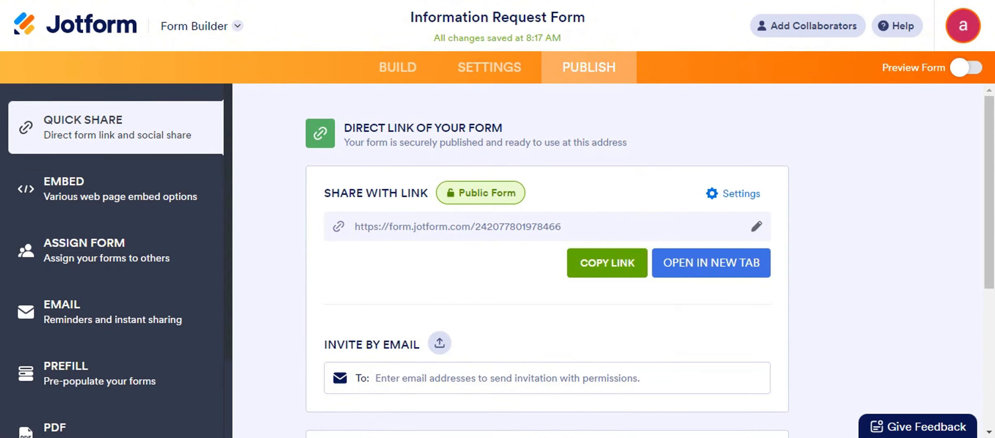
{"action": "key", "text": "ctrl+t"}
{"action": "right_click", "coordinate": [379, 1]}
{"action": "left_click", "coordinate": [426, 111]}
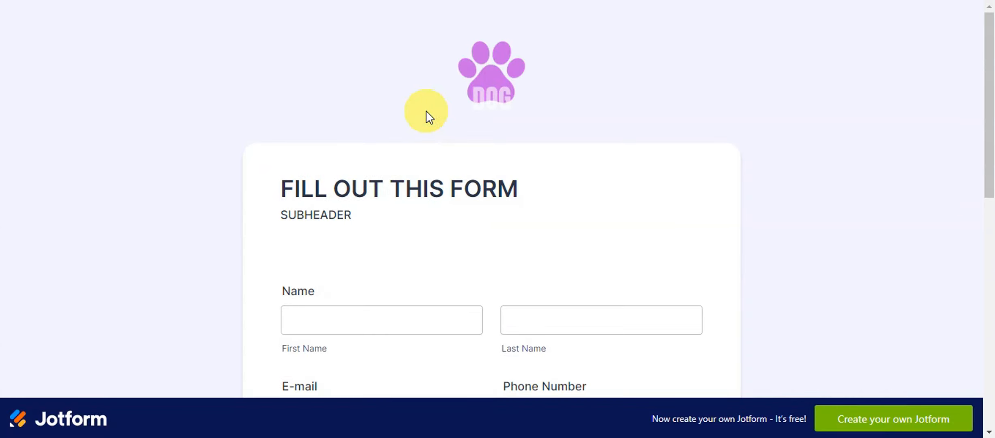
Step: Fill in the test submitter's first and last name, e-mail, area code and phone number
{"action": "scroll", "coordinate": [426, 110], "scroll_direction": "down", "scroll_amount": 3}
{"action": "left_click", "coordinate": [370, 165]}
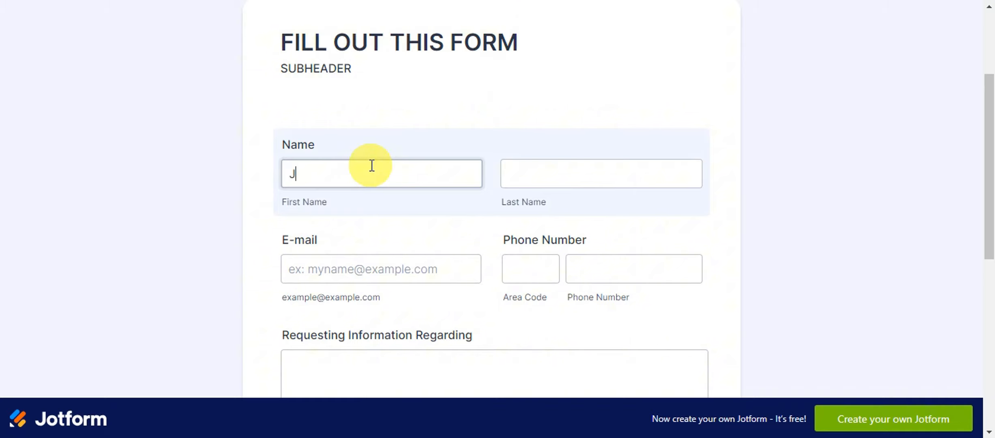
{"action": "type", "text": "Jane"}
{"action": "left_click", "coordinate": [524, 177]}
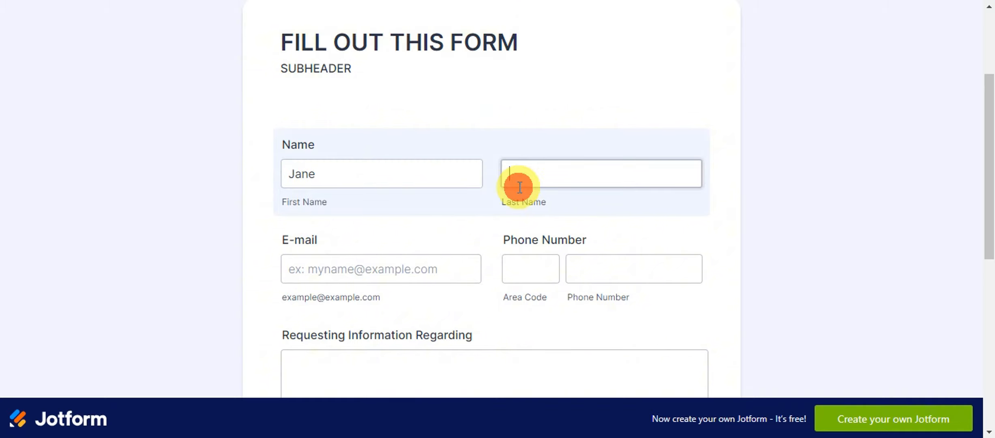
{"action": "type", "text": "Doe"}
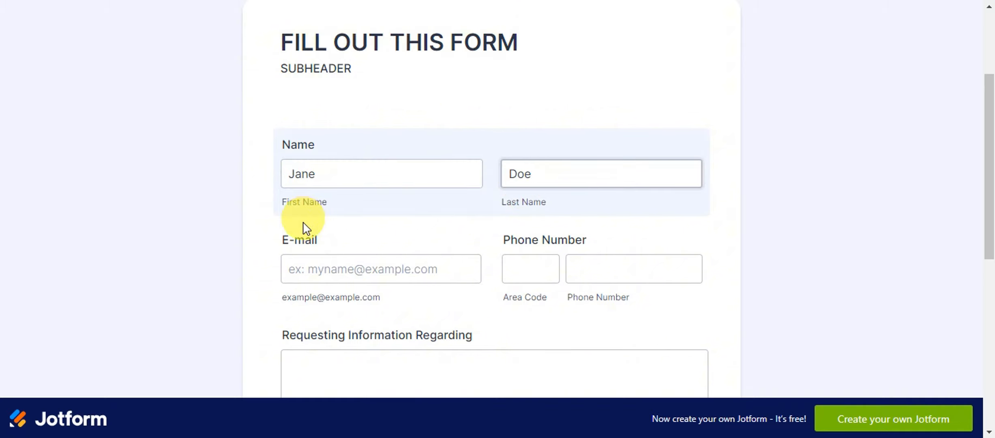
{"action": "left_click", "coordinate": [315, 261]}
{"action": "type", "text": "anyemail@mail.com"}
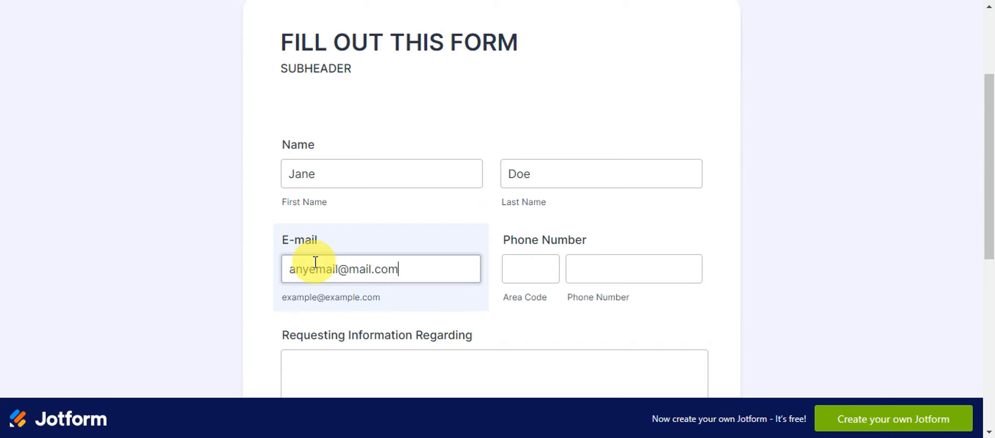
{"action": "left_click", "coordinate": [542, 275]}
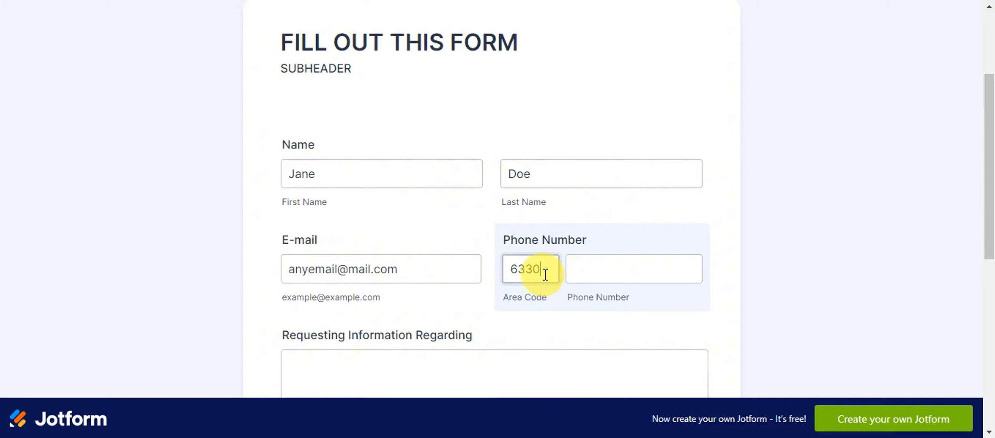
{"action": "left_click", "coordinate": [582, 275]}
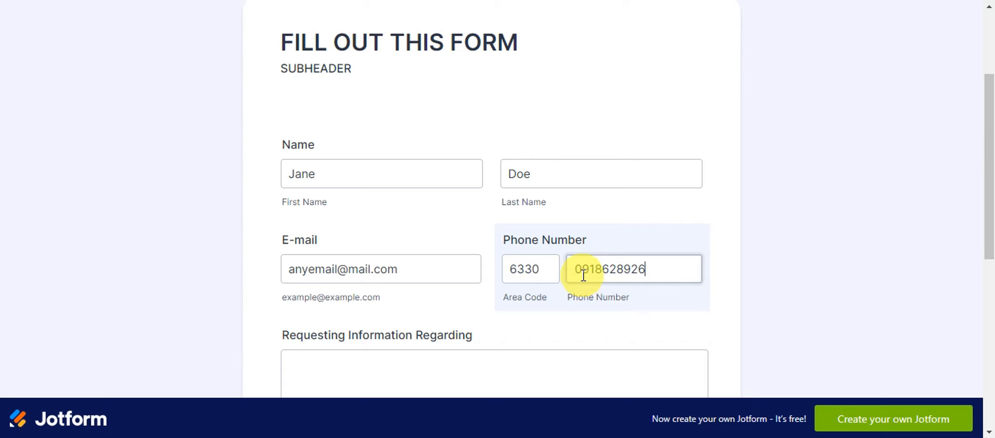
Step: Fill in Requesting Information and Additional Instructions, then submit the form
{"action": "scroll", "coordinate": [596, 272], "scroll_direction": "down", "scroll_amount": 3}
{"action": "scroll", "coordinate": [367, 158], "scroll_direction": "down", "scroll_amount": 2}
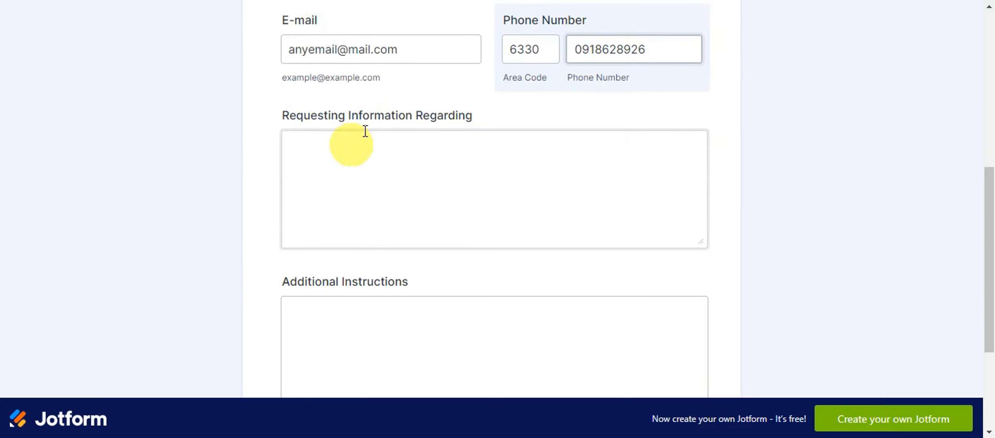
{"action": "left_click", "coordinate": [366, 146]}
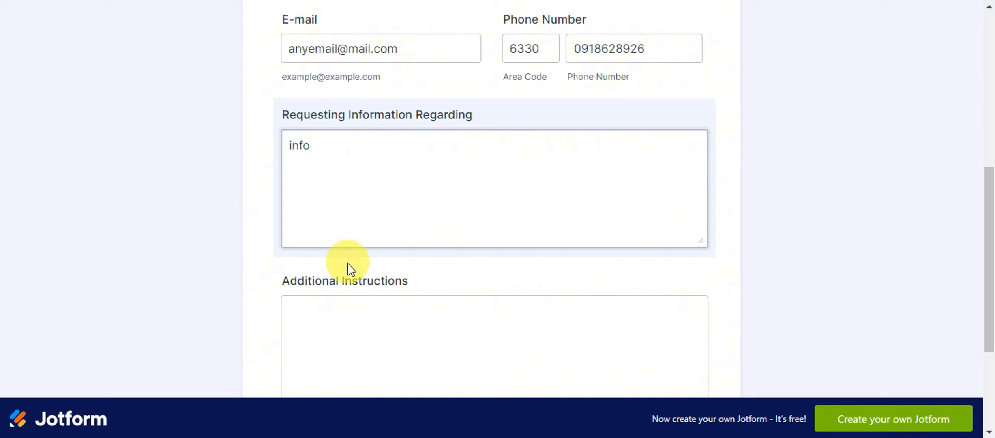
{"action": "scroll", "coordinate": [348, 266], "scroll_direction": "down", "scroll_amount": 4}
{"action": "left_click", "coordinate": [349, 164]}
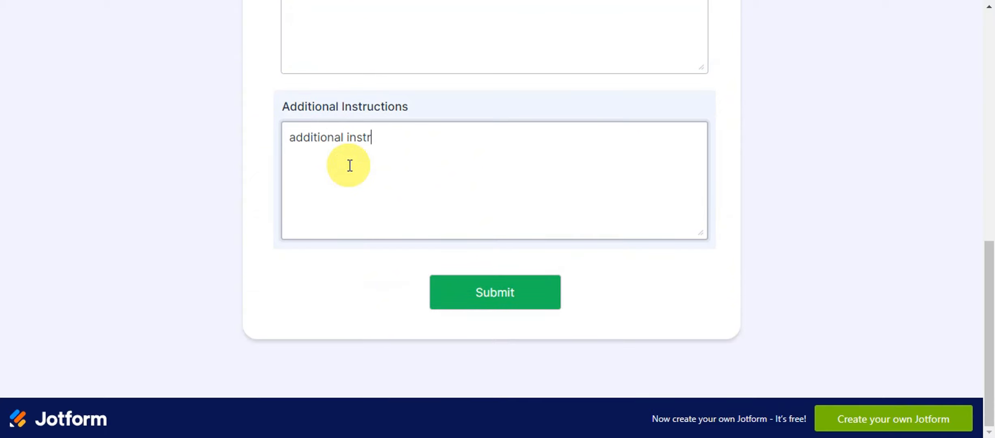
{"action": "left_click", "coordinate": [513, 279]}
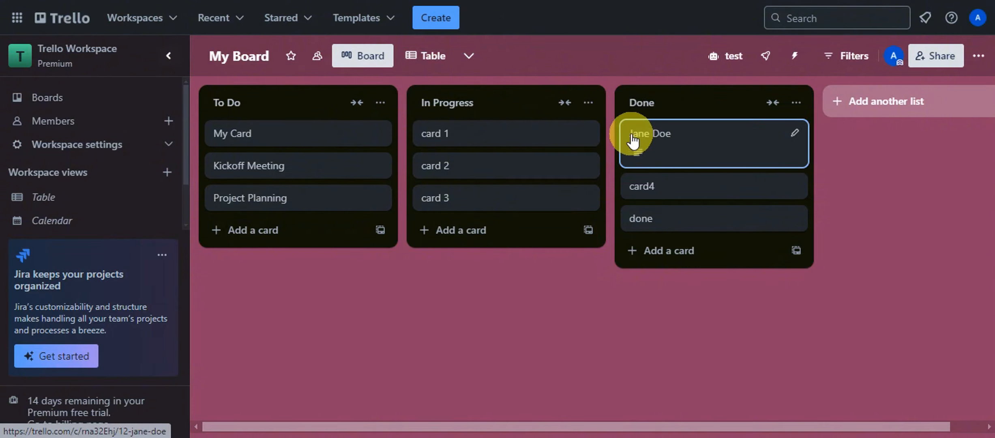
Step: Open the new submitter's card in Trello's Done list to view its 'additional instructions' description
{"action": "left_click", "coordinate": [690, 135]}
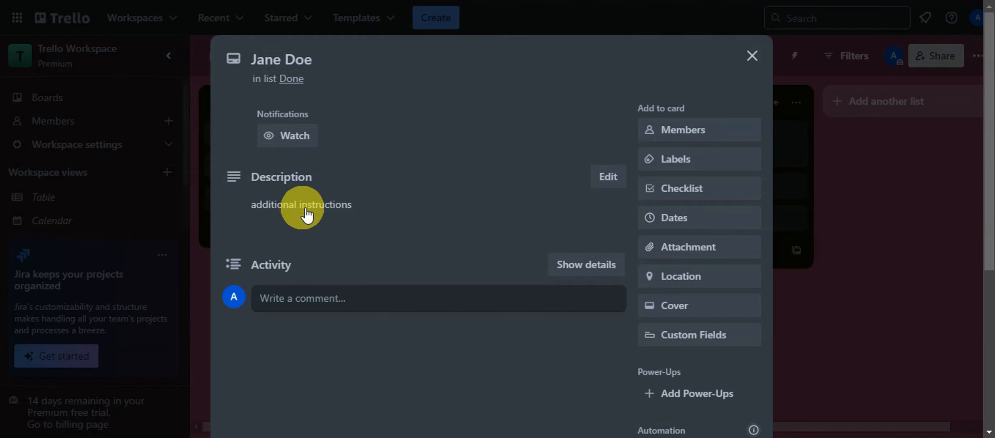
{"action": "scroll", "coordinate": [454, 246], "scroll_direction": "down", "scroll_amount": 5}
{"action": "scroll", "coordinate": [451, 245], "scroll_direction": "up", "scroll_amount": 5}
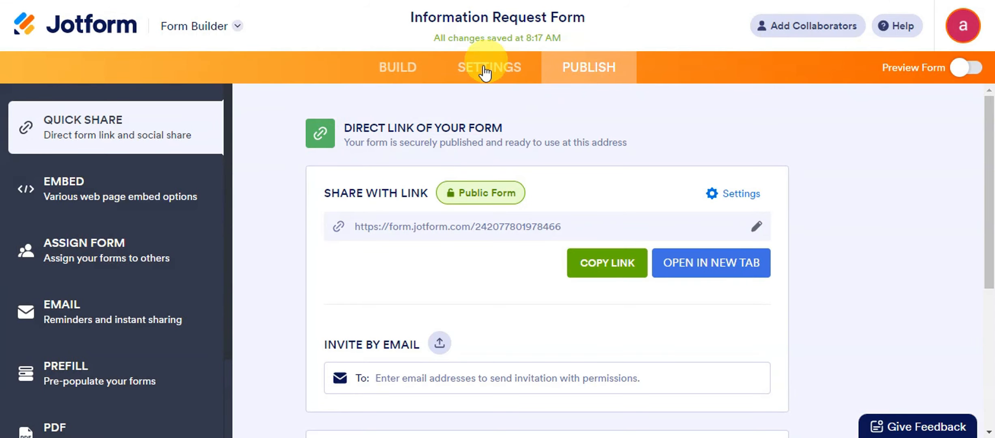
Step: Go to the form's Settings > Integrations page showing Trello as connected, and close the Trello card
{"action": "left_click", "coordinate": [481, 73]}
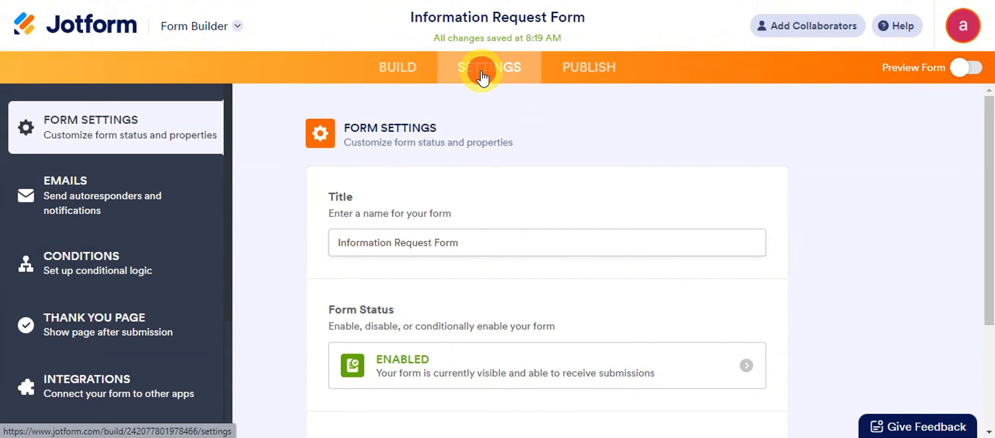
{"action": "scroll", "coordinate": [422, 170], "scroll_direction": "down", "scroll_amount": 3}
{"action": "left_click", "coordinate": [400, 68]}
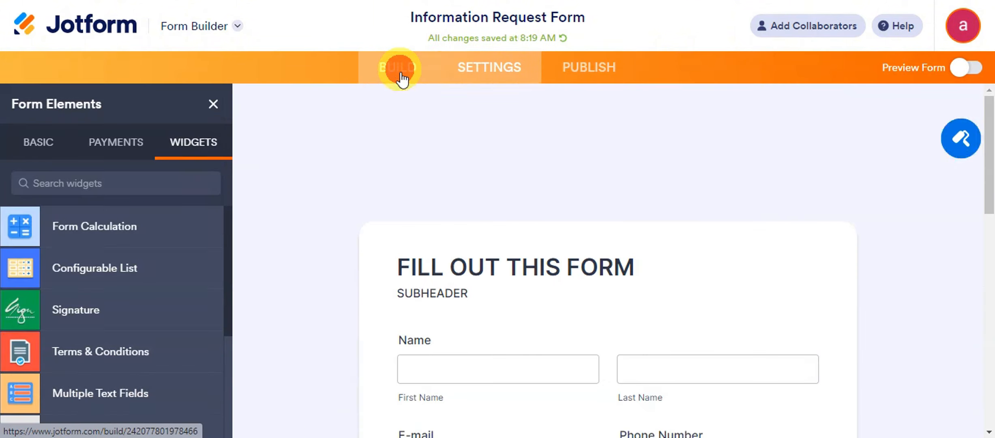
{"action": "scroll", "coordinate": [433, 215], "scroll_direction": "down", "scroll_amount": 10}
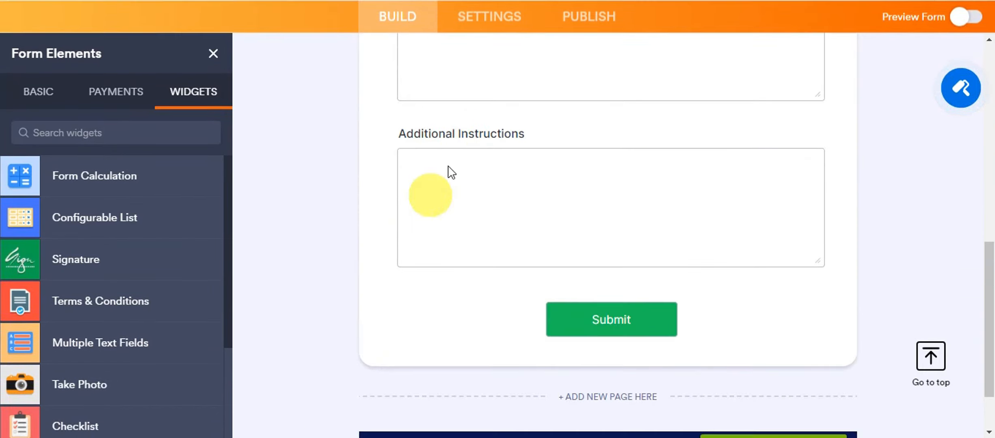
{"action": "scroll", "coordinate": [451, 172], "scroll_direction": "up", "scroll_amount": 10}
{"action": "left_click", "coordinate": [466, 17]}
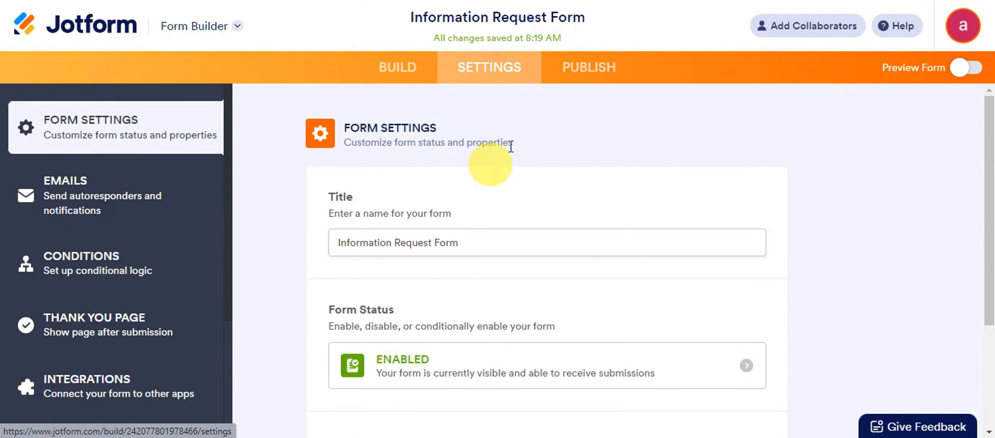
{"action": "scroll", "coordinate": [502, 129], "scroll_direction": "down", "scroll_amount": 4}
{"action": "scroll", "coordinate": [466, 222], "scroll_direction": "up", "scroll_amount": 4}
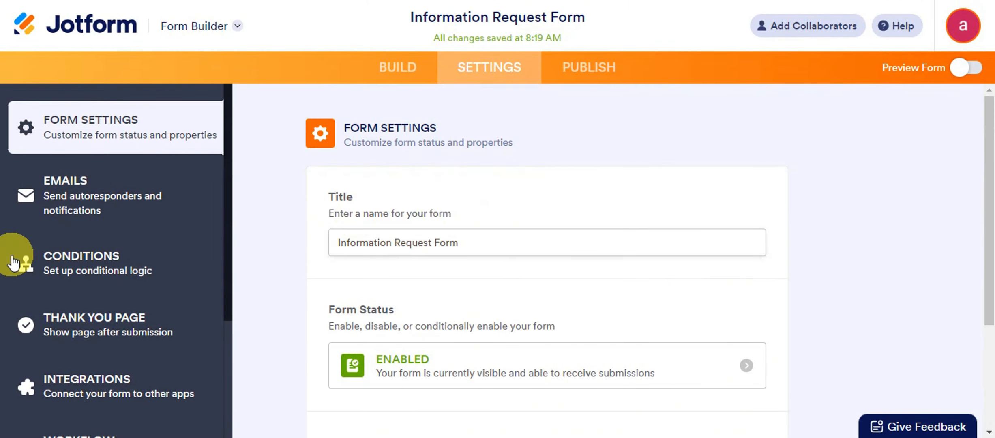
{"action": "left_click", "coordinate": [151, 389]}
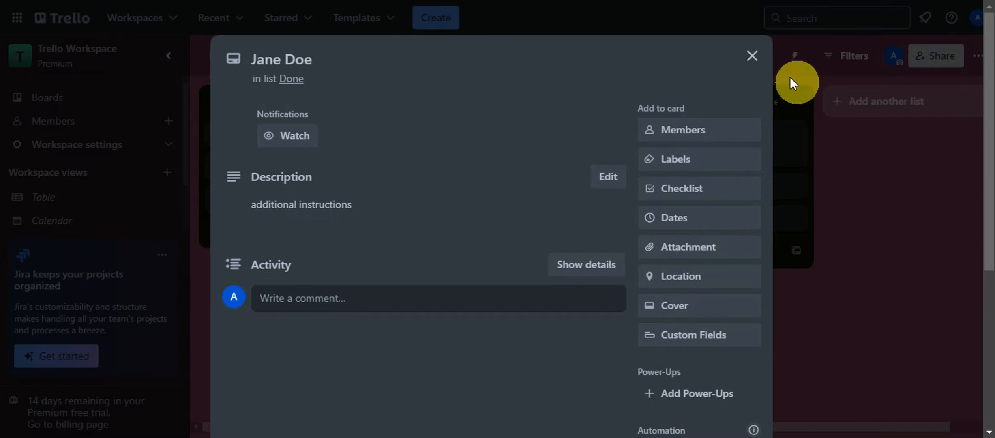
{"action": "left_click", "coordinate": [752, 57]}
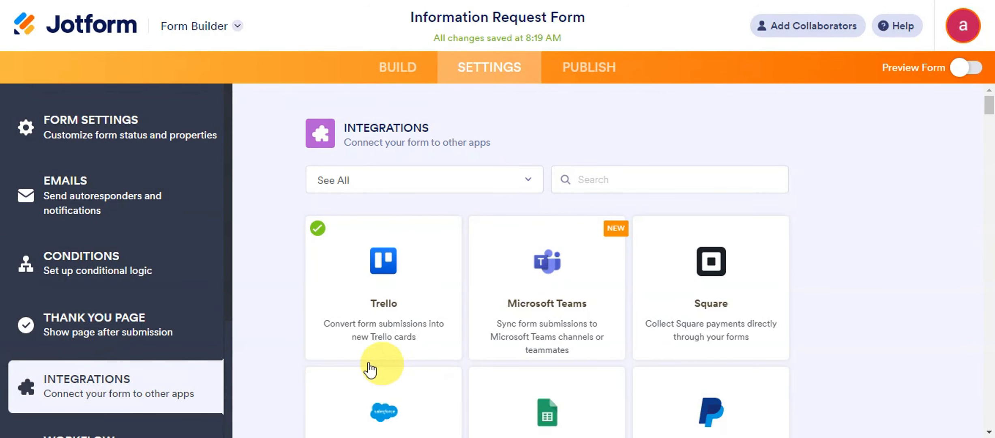
{"action": "left_click", "coordinate": [61, 262]}
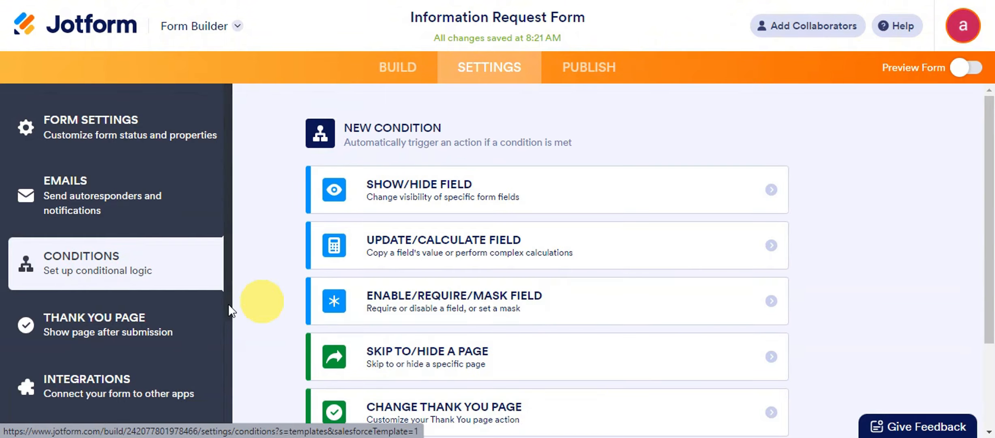
{"action": "scroll", "coordinate": [602, 200], "scroll_direction": "down", "scroll_amount": 3}
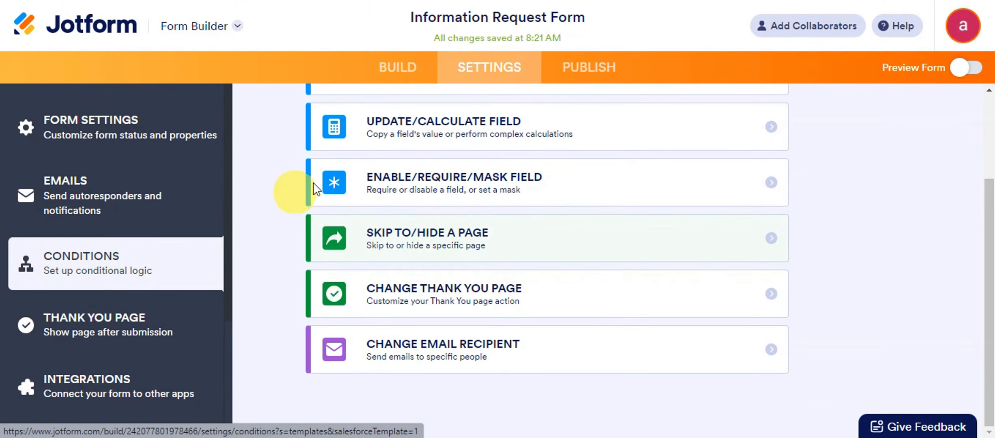
{"action": "scroll", "coordinate": [480, 206], "scroll_direction": "up", "scroll_amount": 3}
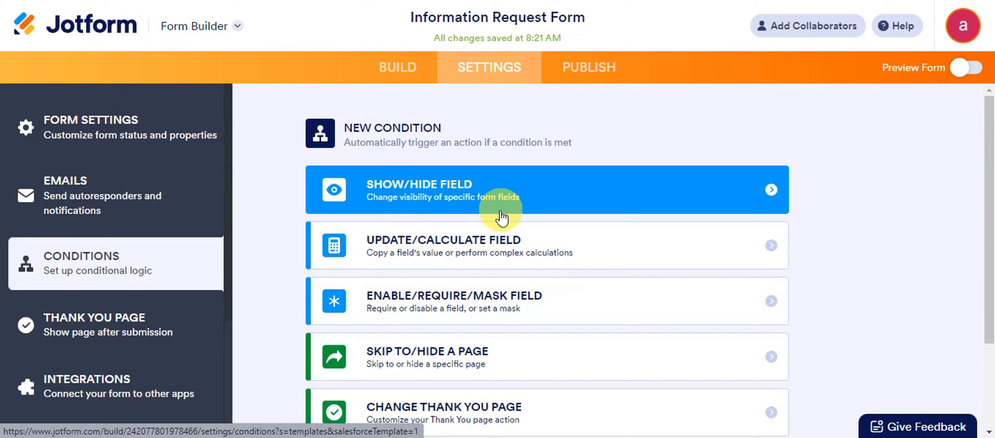
{"action": "scroll", "coordinate": [500, 218], "scroll_direction": "down", "scroll_amount": 2}
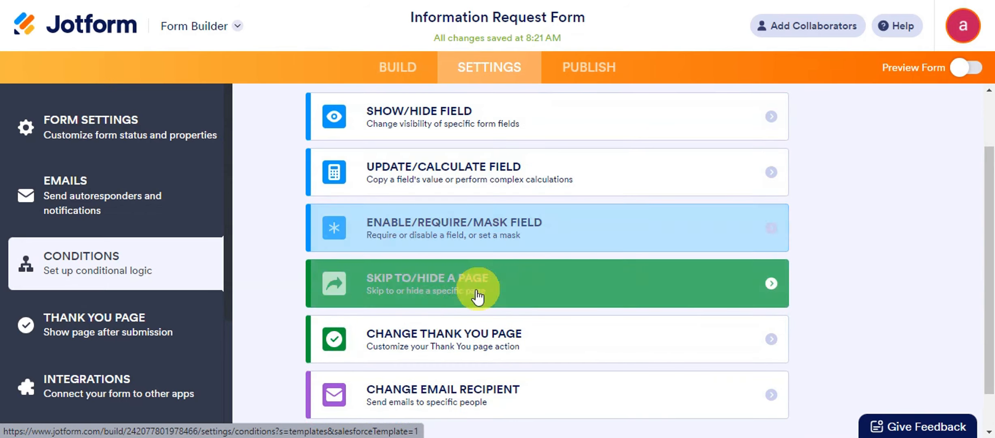
{"action": "scroll", "coordinate": [486, 285], "scroll_direction": "down", "scroll_amount": 1}
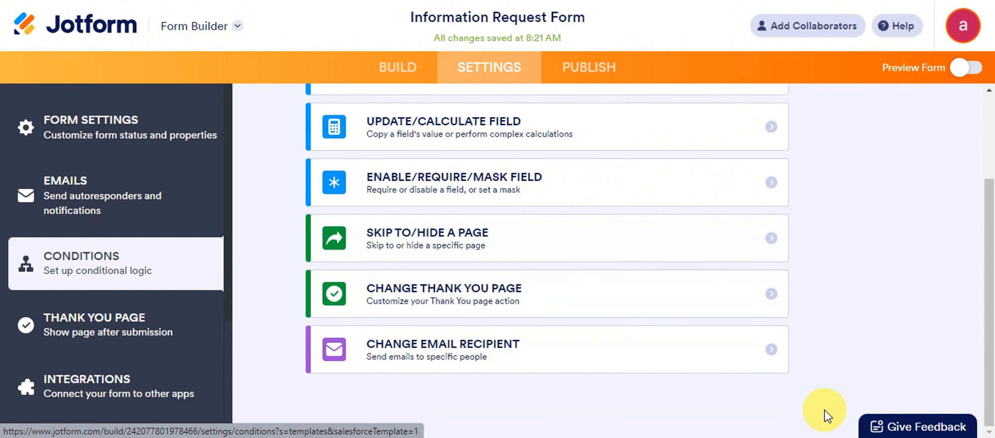
{"action": "left_click", "coordinate": [122, 390]}
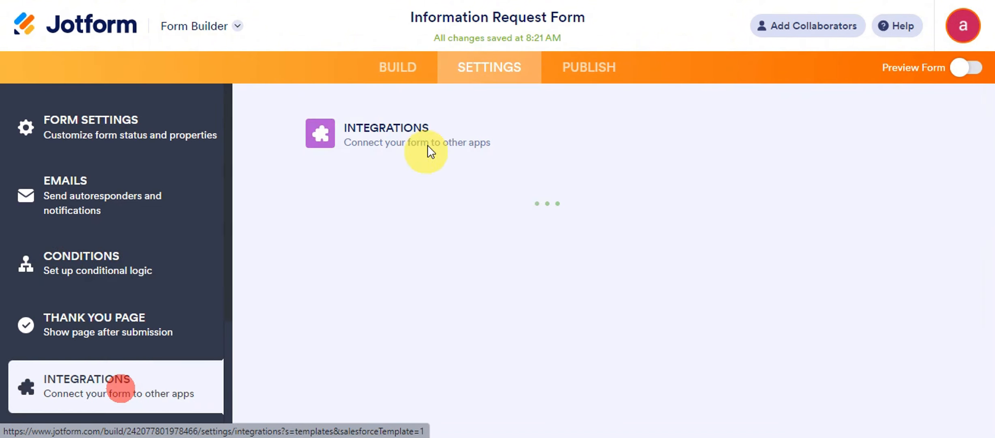
Step: Open the Trello integration for editing and review its My Board, Done list and field mappings
{"action": "left_click", "coordinate": [420, 312]}
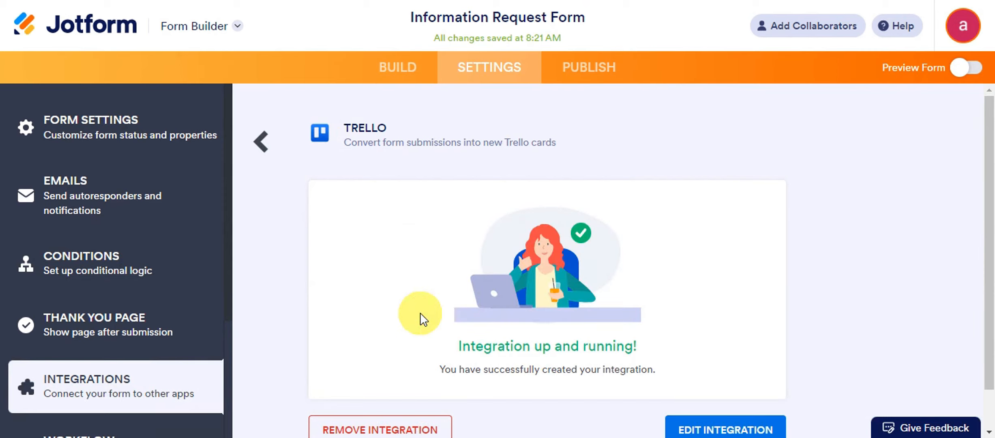
{"action": "scroll", "coordinate": [824, 385], "scroll_direction": "down", "scroll_amount": 1}
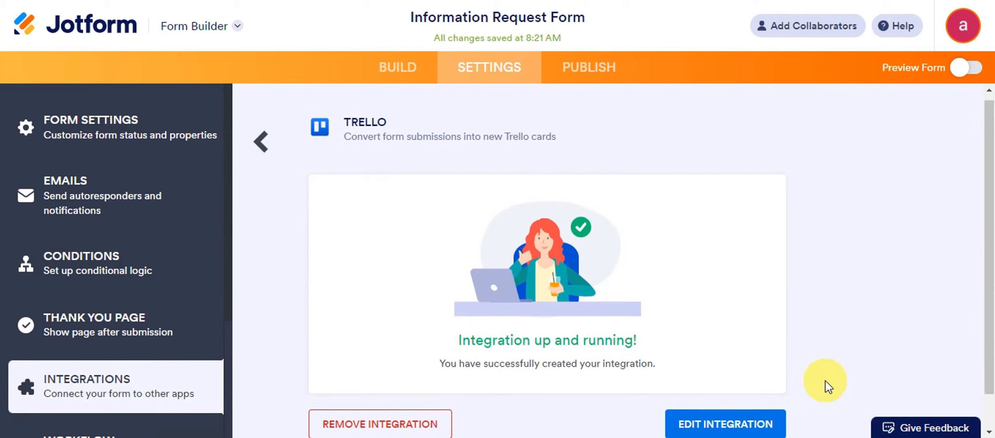
{"action": "left_click", "coordinate": [746, 383]}
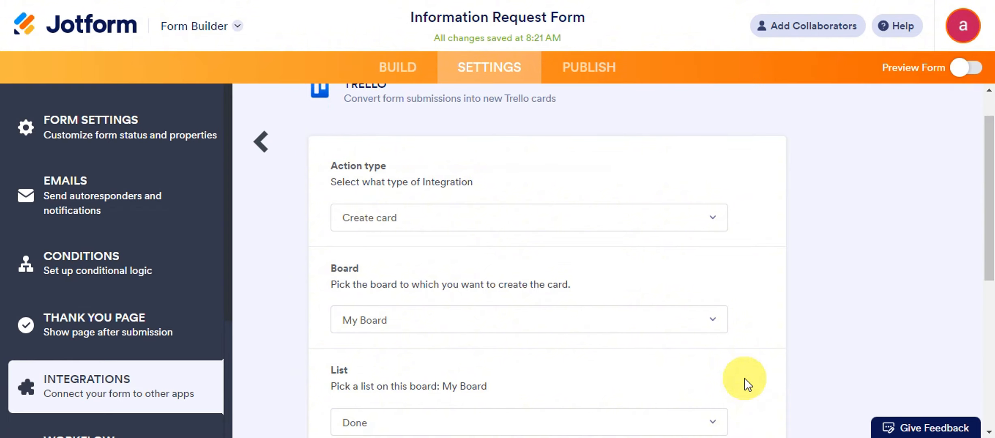
{"action": "scroll", "coordinate": [745, 378], "scroll_direction": "down", "scroll_amount": 7}
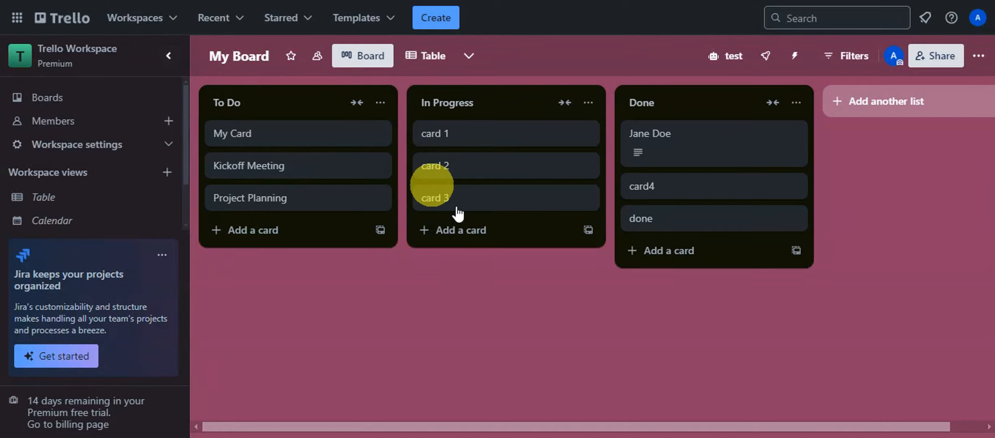
{"action": "left_click", "coordinate": [649, 133]}
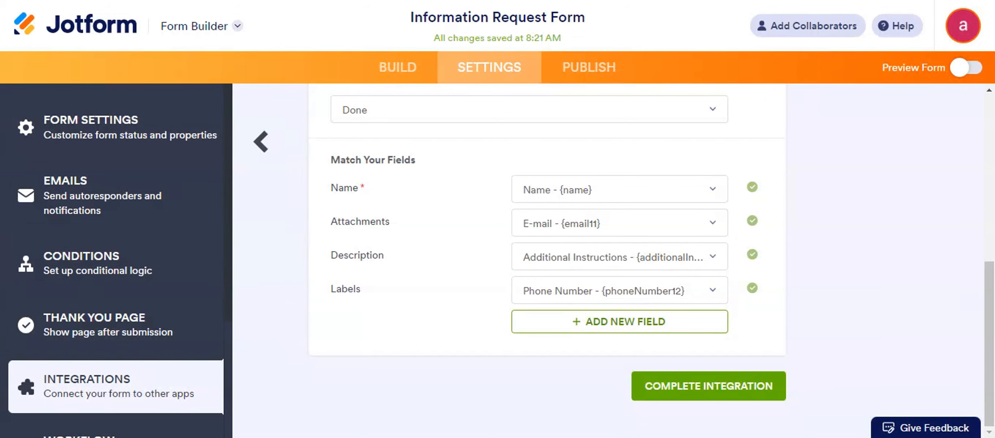
{"action": "left_click", "coordinate": [469, 76]}
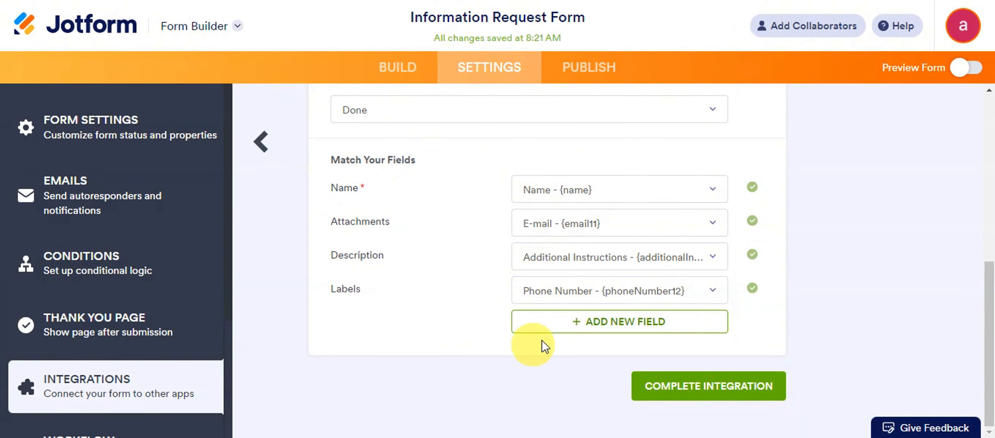
{"action": "left_click", "coordinate": [577, 322]}
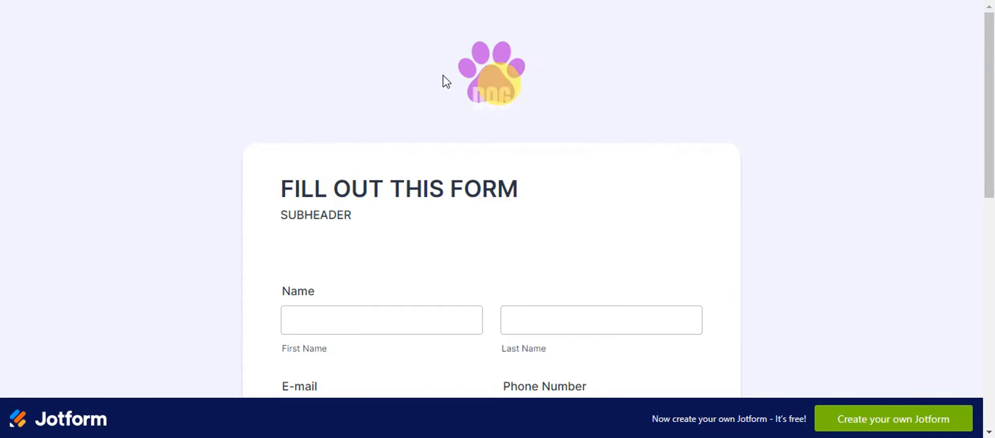
Step: Enter the second submitter's first and last name, then pick the suggested e-mail, area code and phone number
{"action": "scroll", "coordinate": [790, 200], "scroll_direction": "down", "scroll_amount": 10}
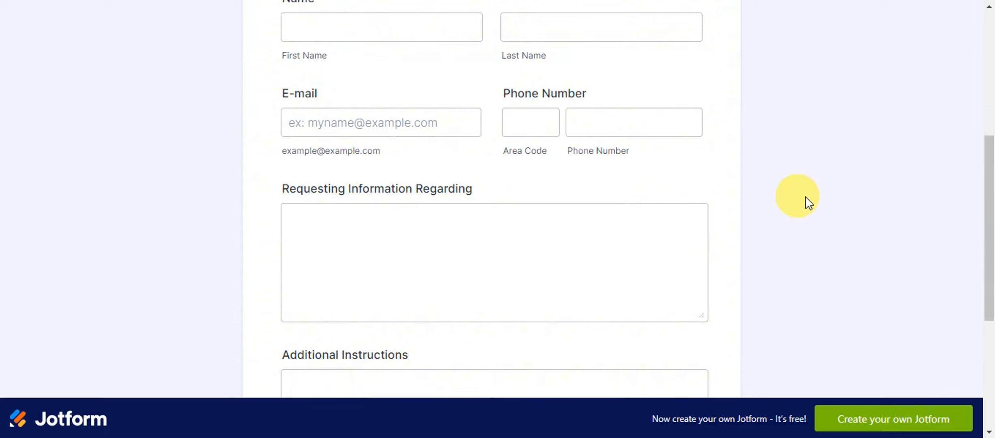
{"action": "scroll", "coordinate": [222, 150], "scroll_direction": "up", "scroll_amount": 10}
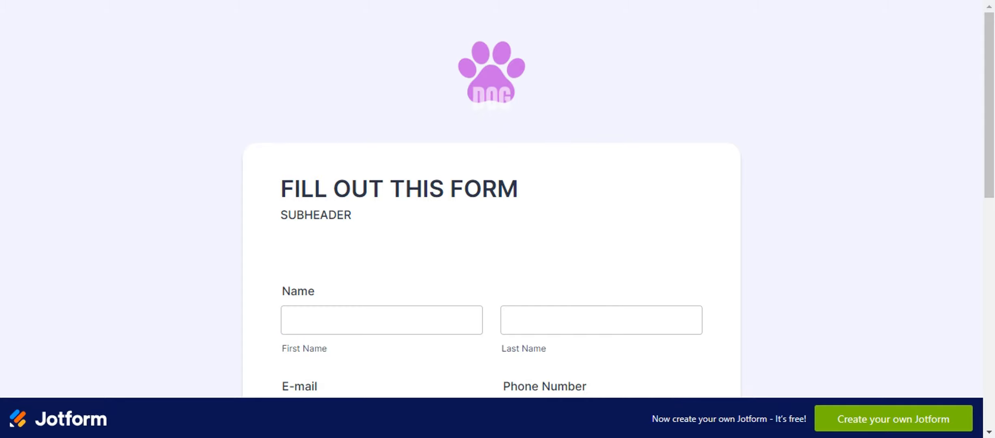
{"action": "scroll", "coordinate": [507, 362], "scroll_direction": "down", "scroll_amount": 3}
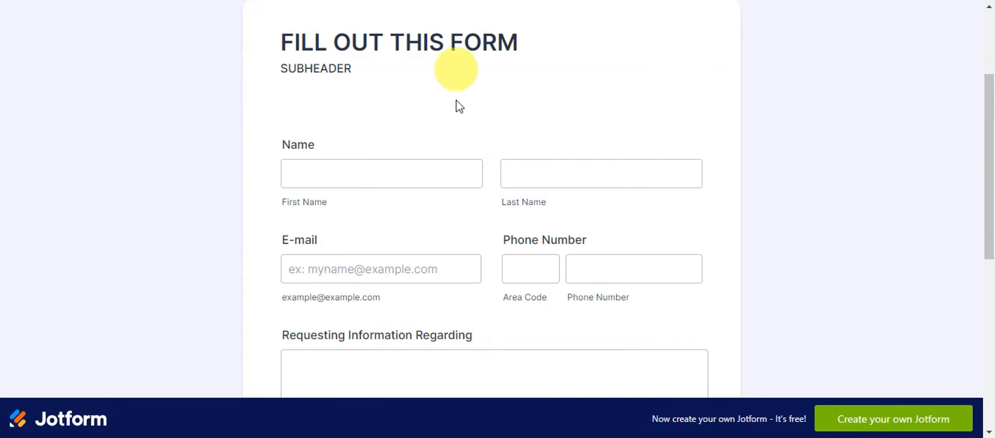
{"action": "left_click", "coordinate": [425, 174]}
{"action": "left_click", "coordinate": [517, 174]}
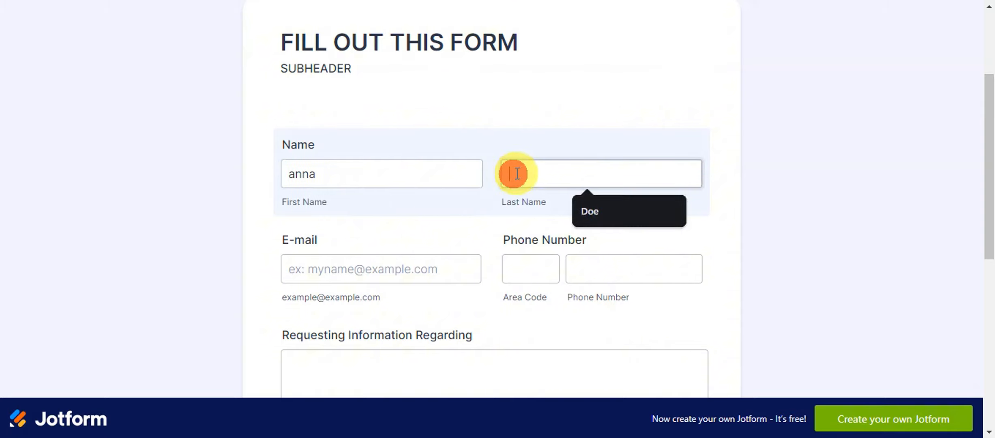
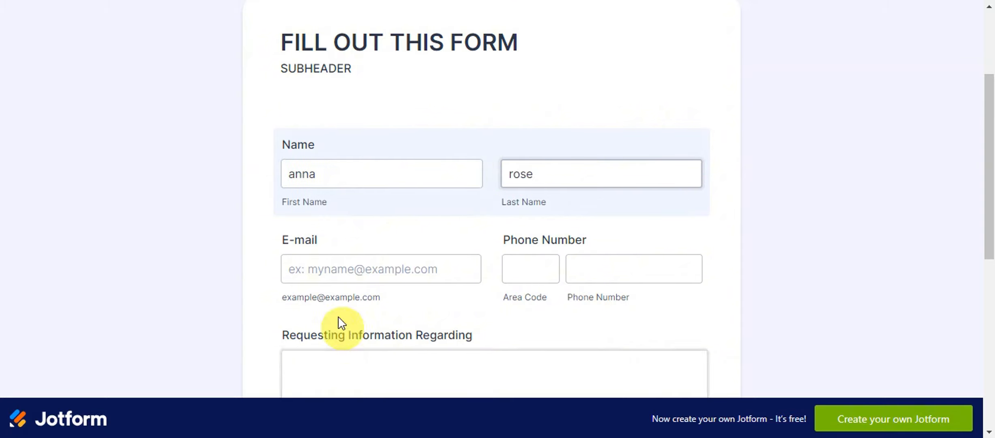
{"action": "left_click", "coordinate": [336, 281]}
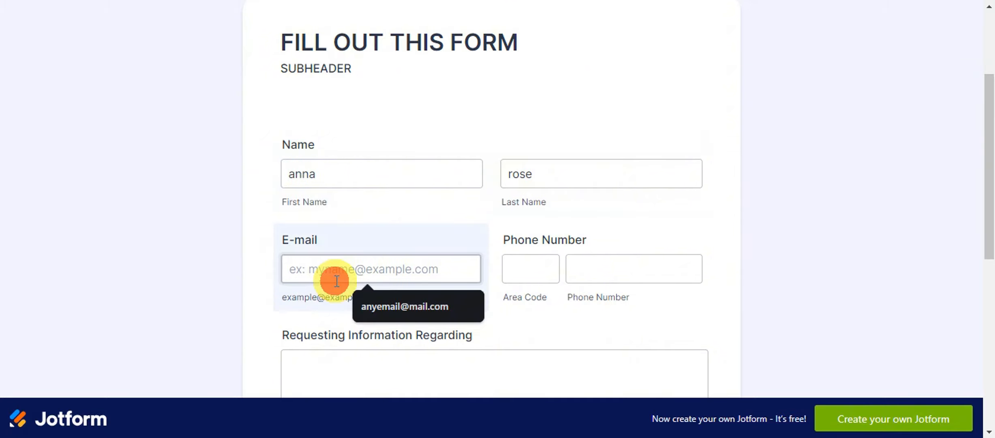
{"action": "left_click", "coordinate": [377, 309]}
{"action": "left_click", "coordinate": [533, 276]}
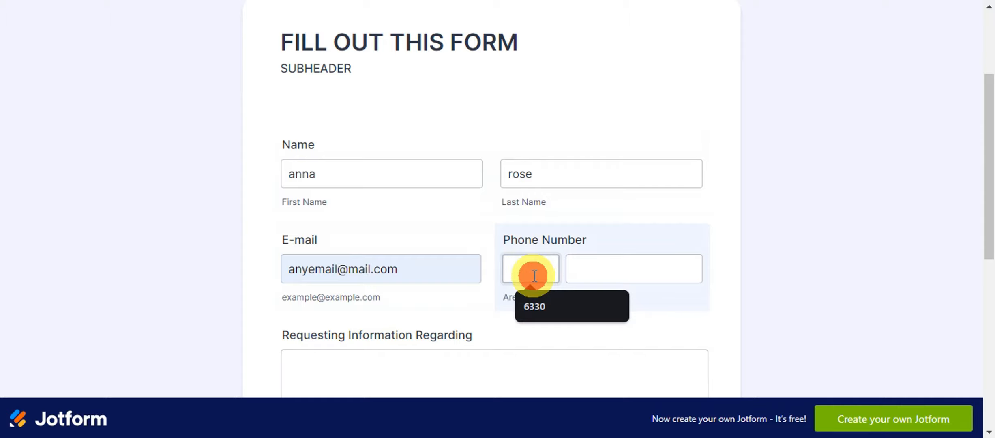
{"action": "left_click", "coordinate": [521, 306]}
{"action": "left_click", "coordinate": [590, 280]}
{"action": "left_click", "coordinate": [649, 308]}
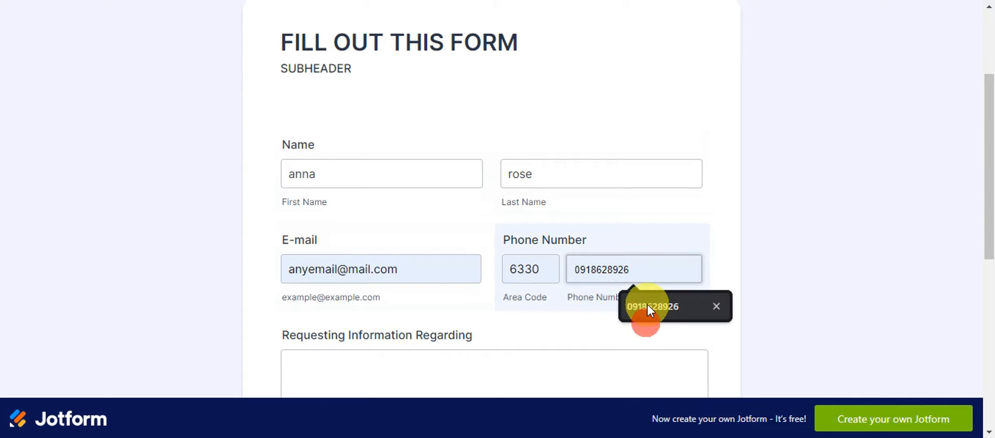
Step: Enter 'info1' for Requesting Information and 'info 2' for Additional Instructions
{"action": "scroll", "coordinate": [428, 266], "scroll_direction": "down", "scroll_amount": 7}
{"action": "left_click", "coordinate": [360, 128]}
{"action": "type", "text": "info1"}
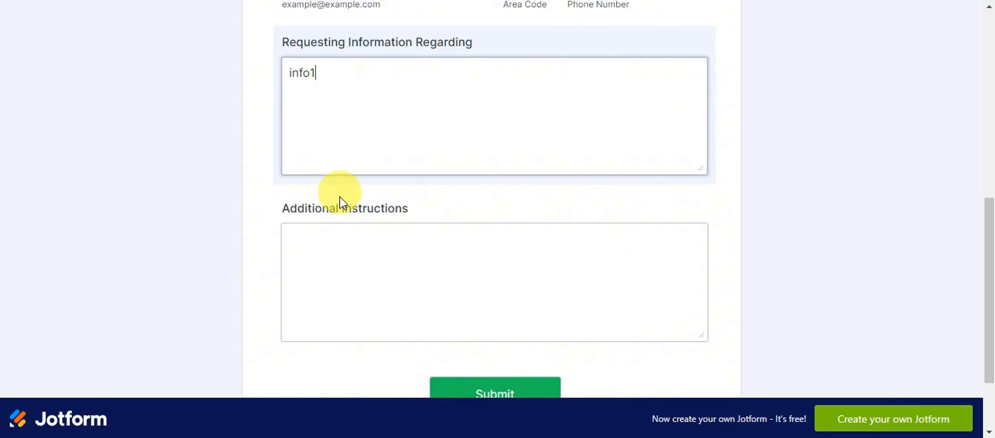
{"action": "left_click", "coordinate": [334, 241]}
{"action": "type", "text": "a"}
{"action": "key", "text": "BackSpace"}
{"action": "type", "text": "info 2"}
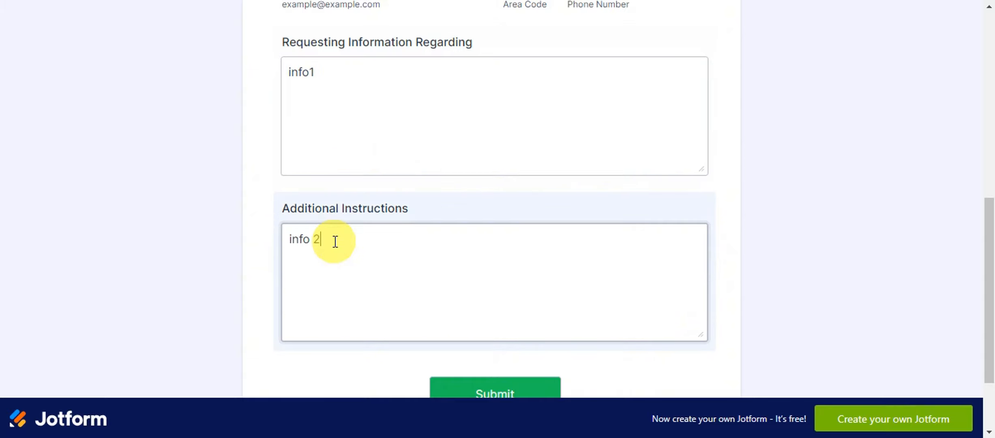
{"action": "scroll", "coordinate": [407, 234], "scroll_direction": "down", "scroll_amount": 3}
Step: Submit the second entry, close the open Trello card and drag the new card up in Done
{"action": "left_click", "coordinate": [462, 292]}
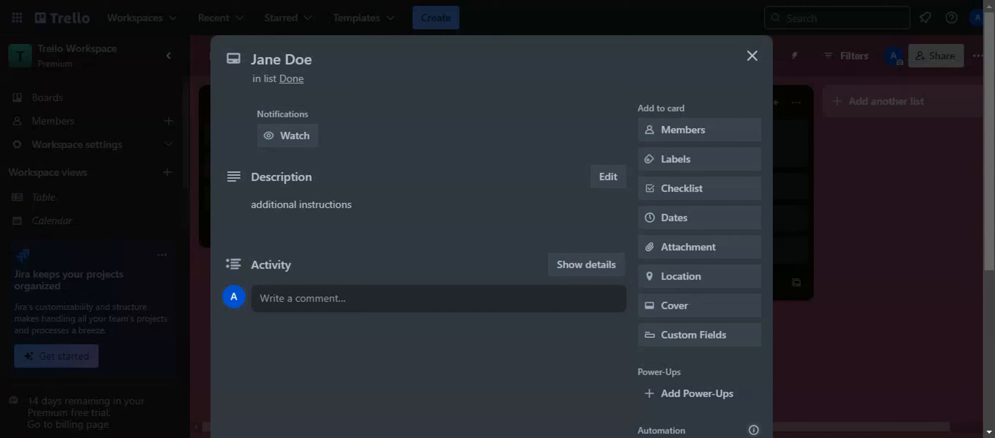
{"action": "left_click", "coordinate": [747, 58]}
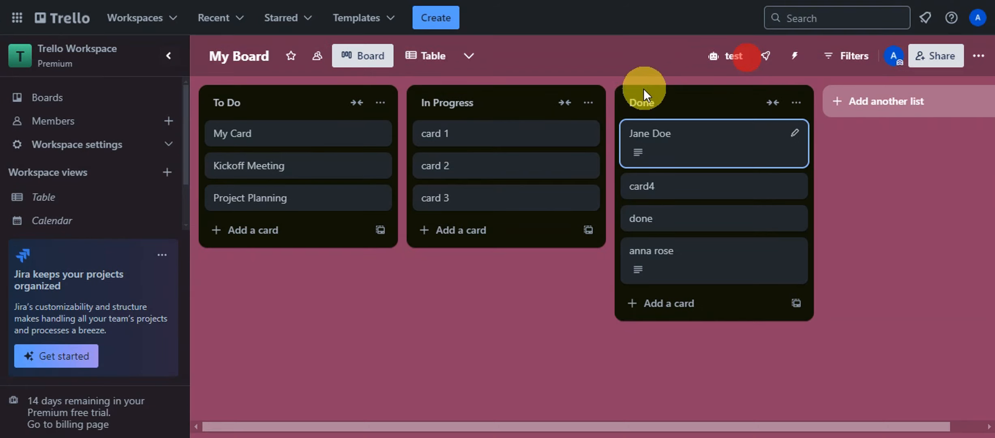
{"action": "left_click_drag", "start_coordinate": [681, 258], "coordinate": [680, 195]}
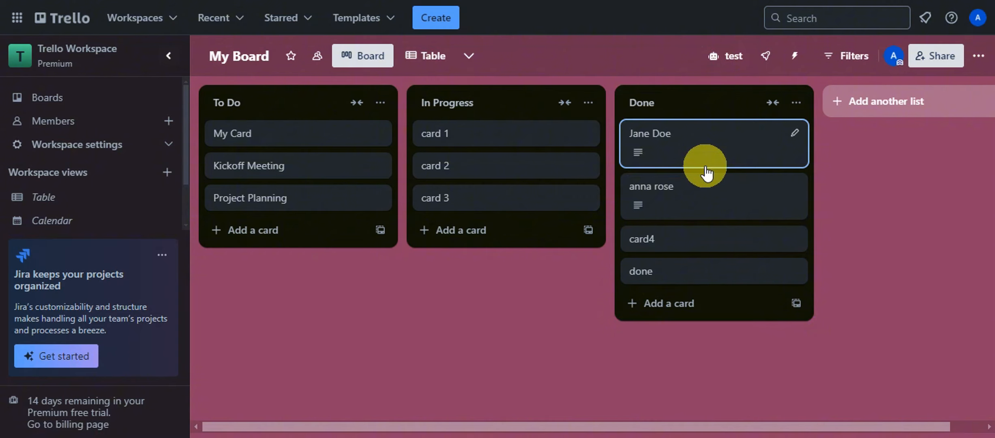